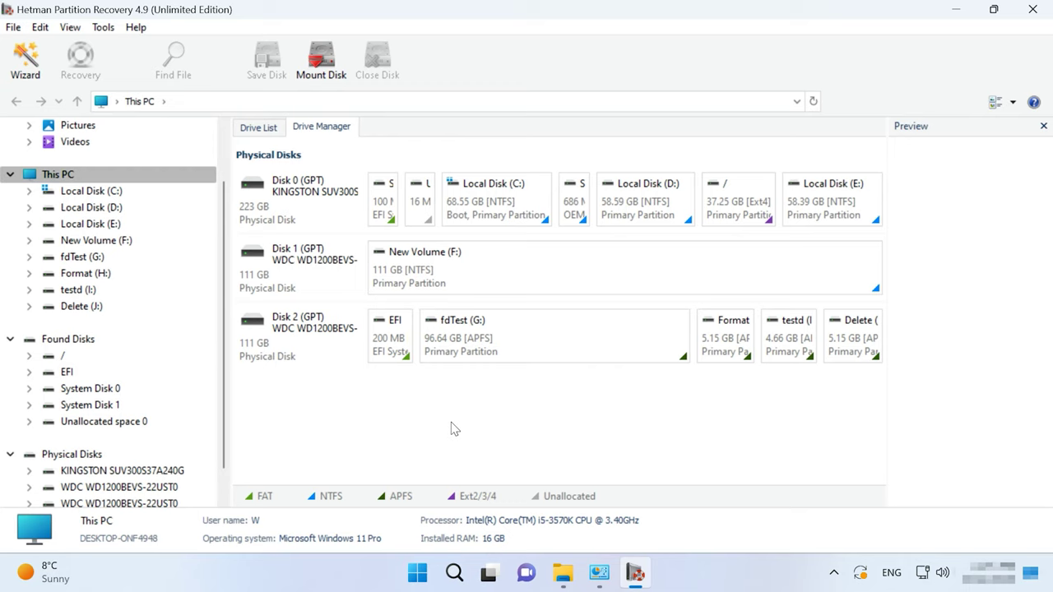
left_click(338, 345)
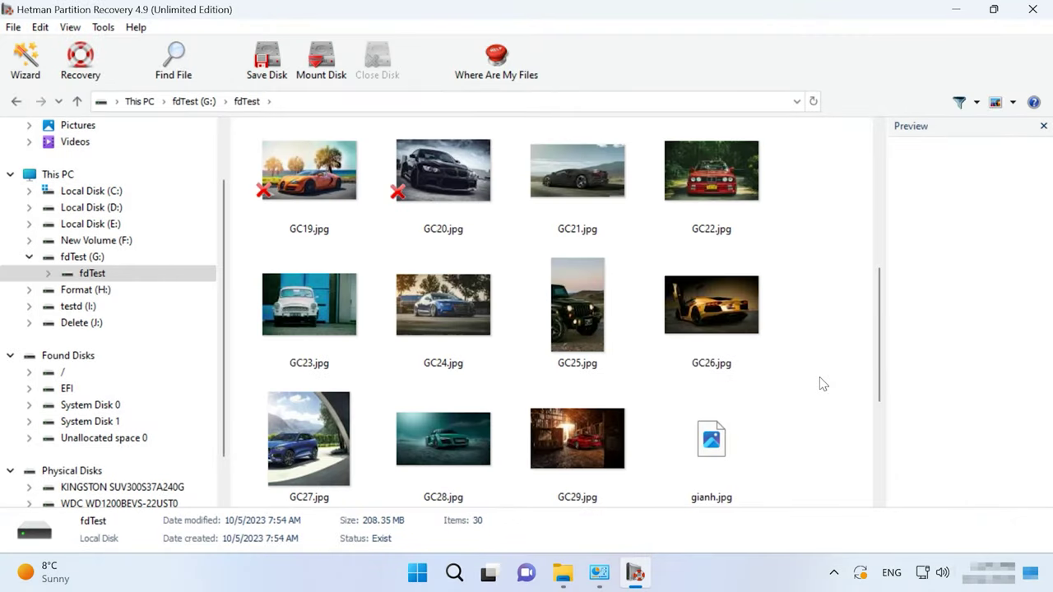
scroll(822, 384, "down", 2)
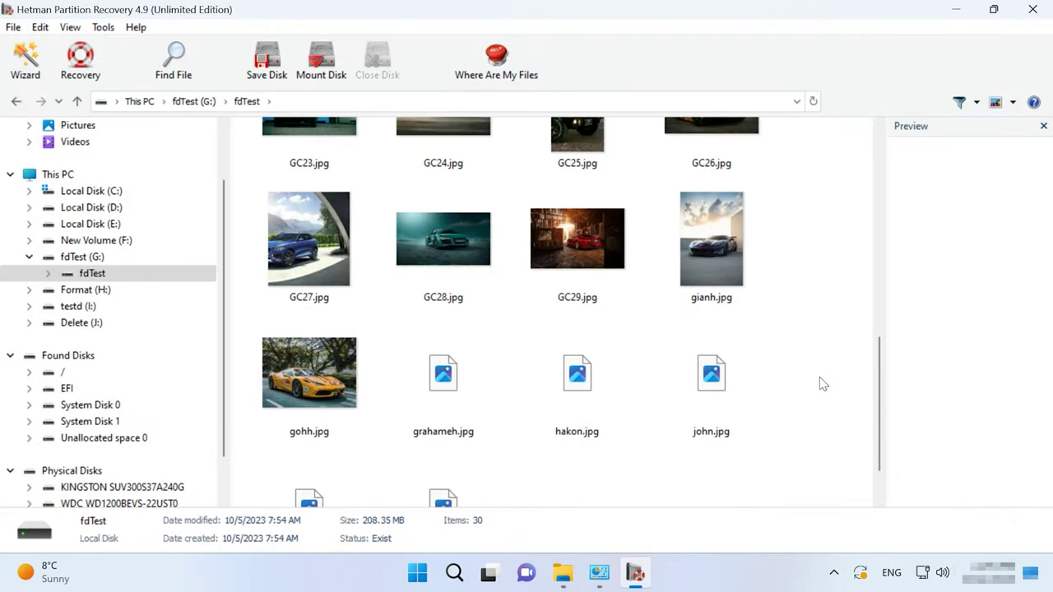
scroll(822, 384, "down", 1)
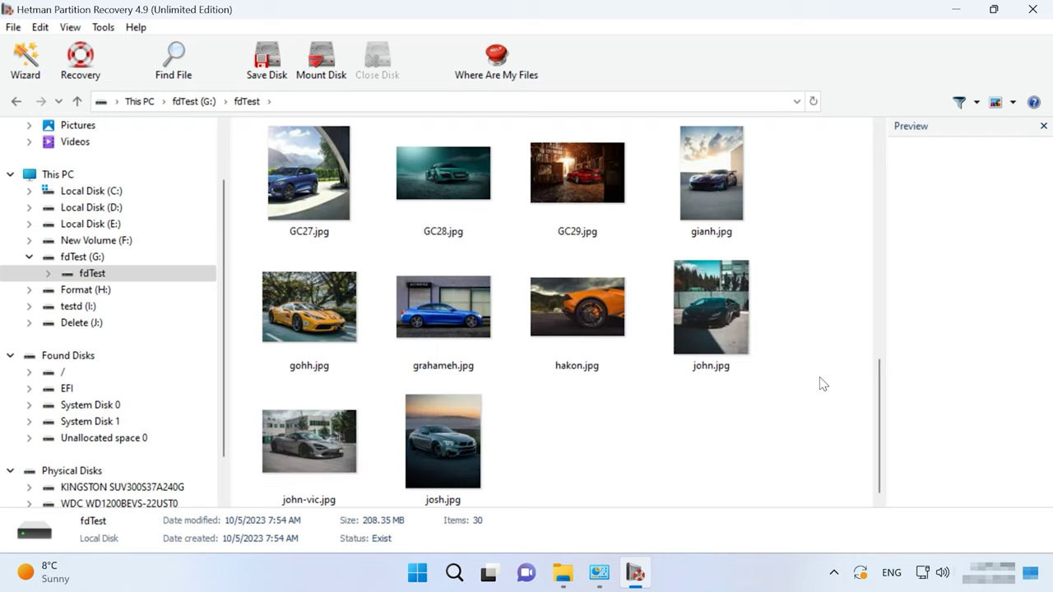
scroll(823, 384, "up", 10)
scroll(823, 384, "down", 2)
scroll(823, 384, "up", 2)
scroll(823, 384, "down", 2)
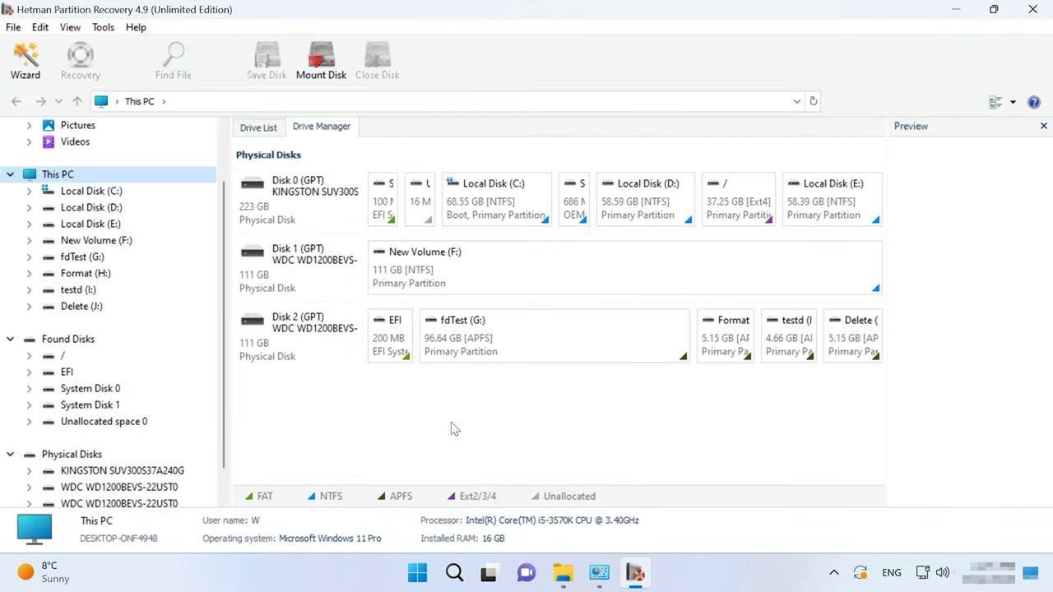
Fast-scan the fdTest (G:) partition on Disk 2 and open its analysis results
left_click(328, 339)
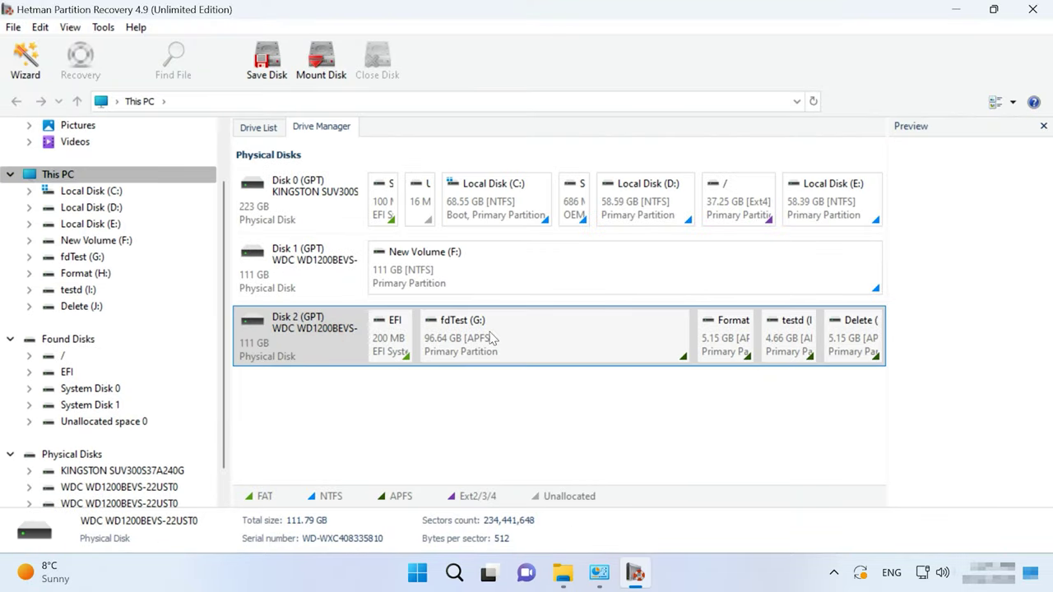
right_click(571, 337)
left_click(629, 355)
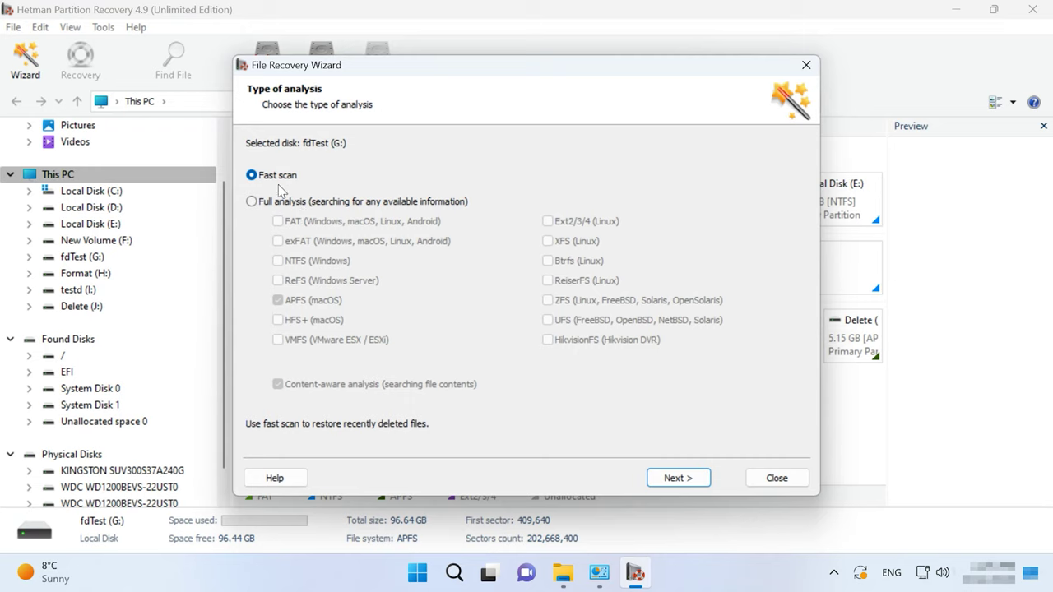
left_click(675, 478)
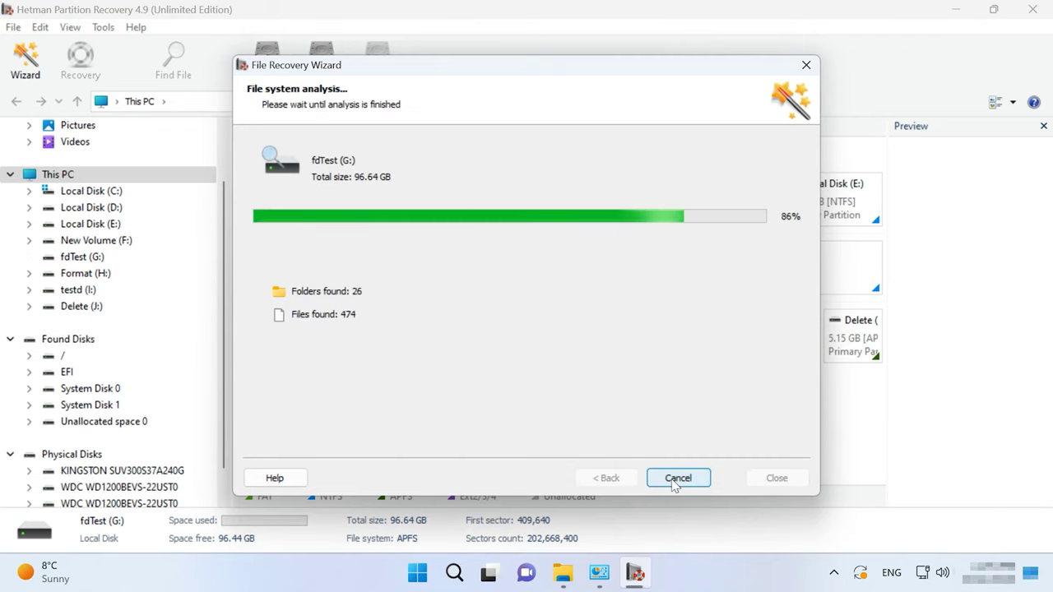
left_click(684, 480)
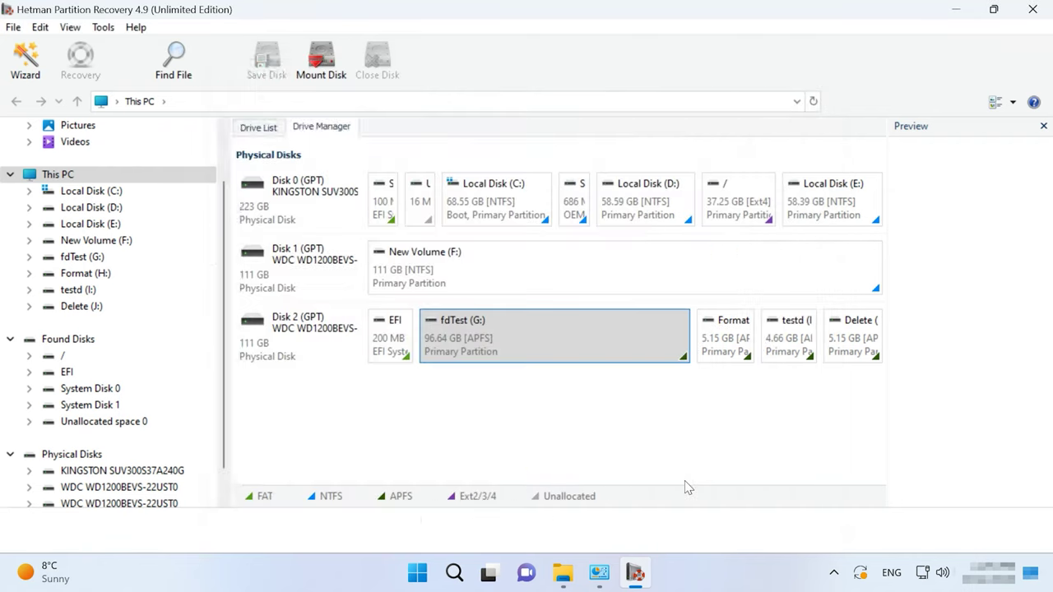
Open the scanned fdTest volume and scroll through its photo thumbnails
double_click(272, 141)
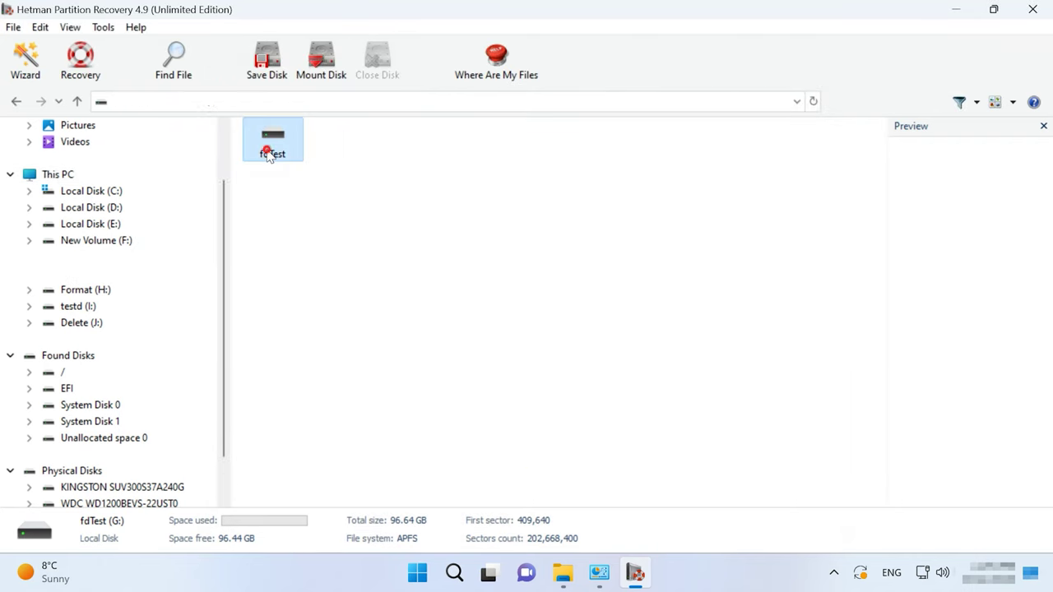
scroll(823, 384, "down", 2)
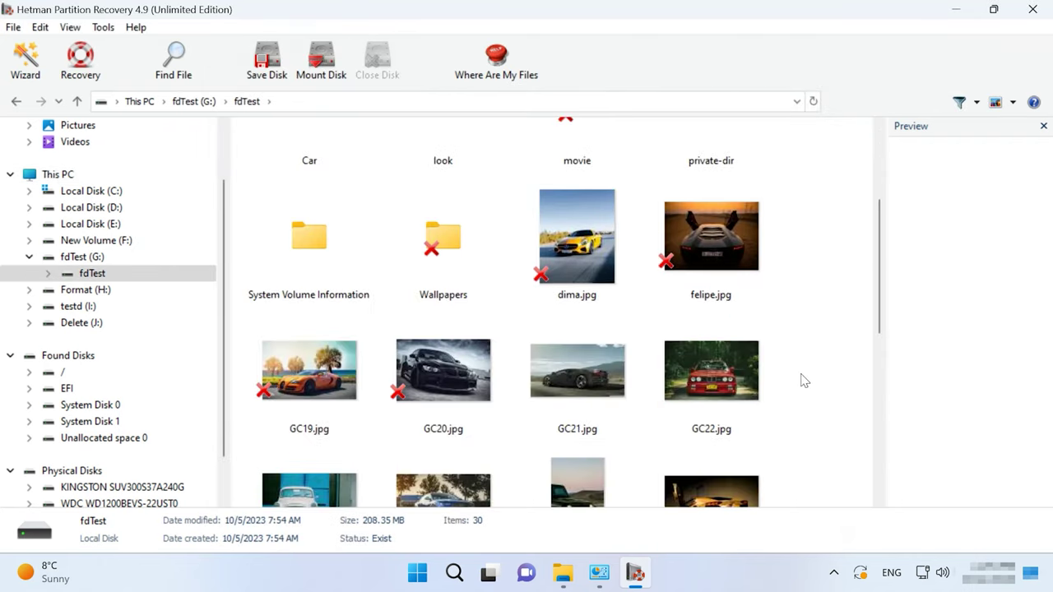
scroll(799, 378, "up", 2)
scroll(676, 403, "down", 4)
scroll(676, 403, "down", 2)
scroll(708, 407, "down", 1)
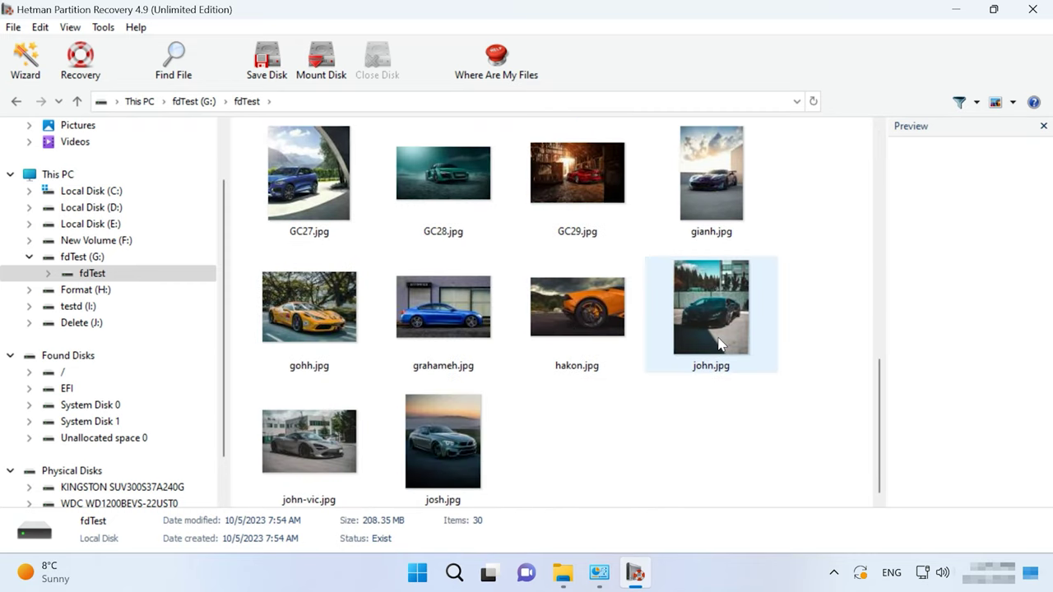
Preview john.jpg, hakon.jpg, GC22.jpg and the deleted felipe.jpg, then select GC19–GC22
left_click(720, 339)
left_click(592, 294)
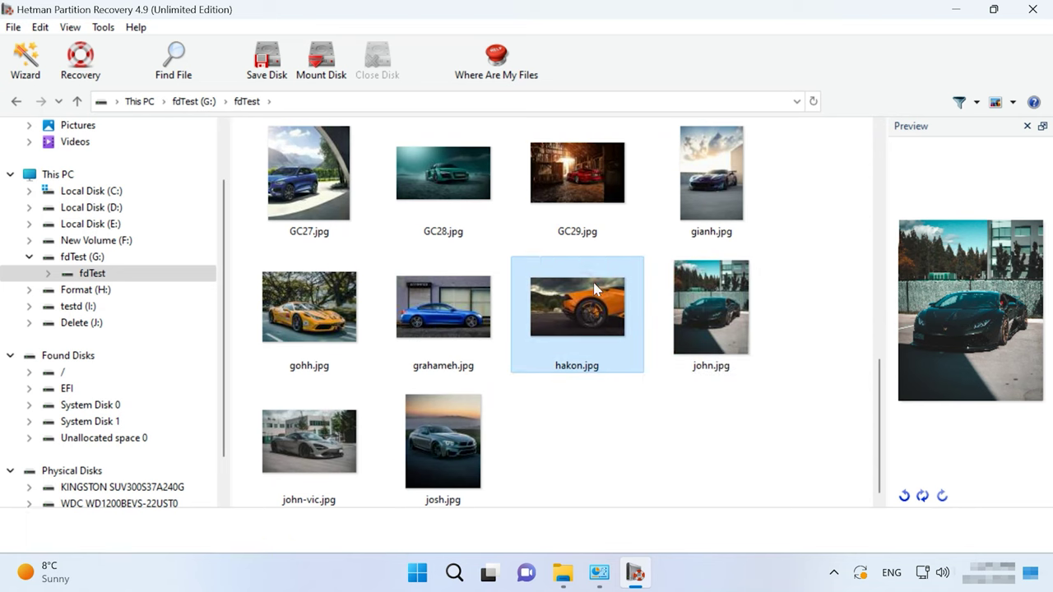
scroll(601, 292, "up", 5)
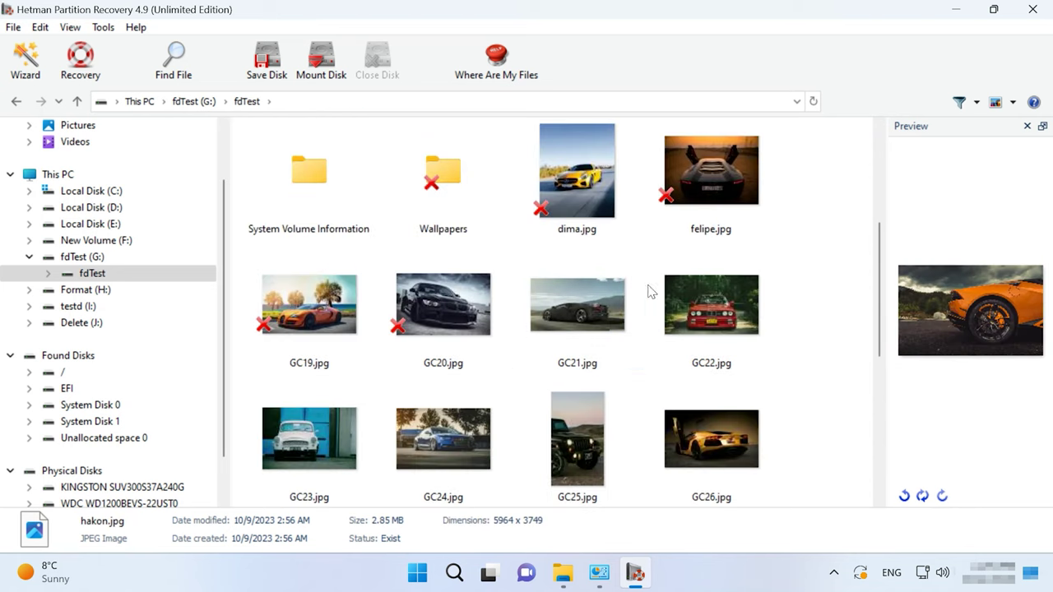
left_click(671, 279)
left_click(705, 194)
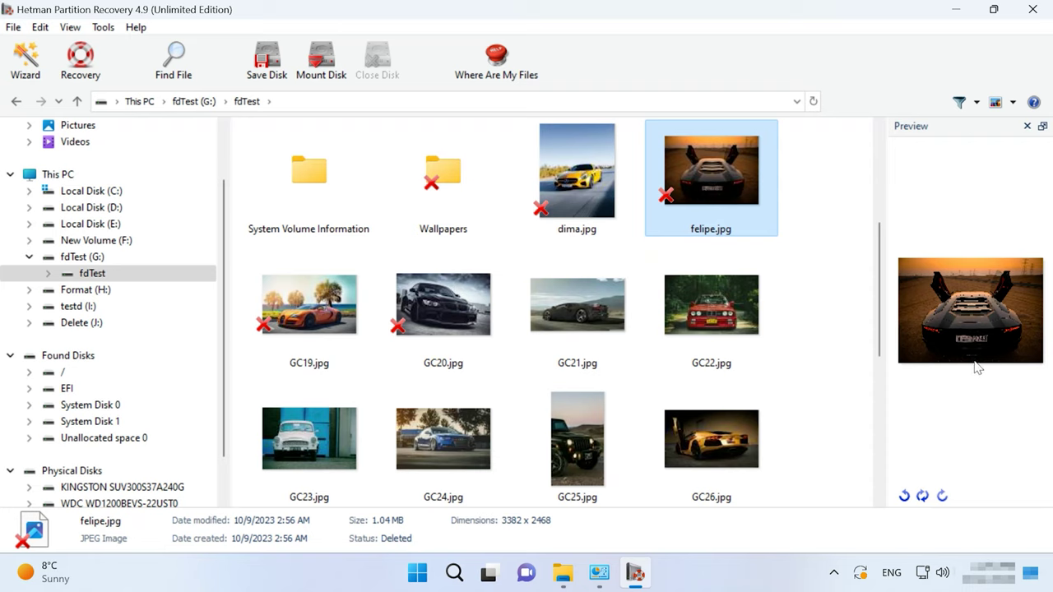
left_click_drag(831, 280, 303, 321)
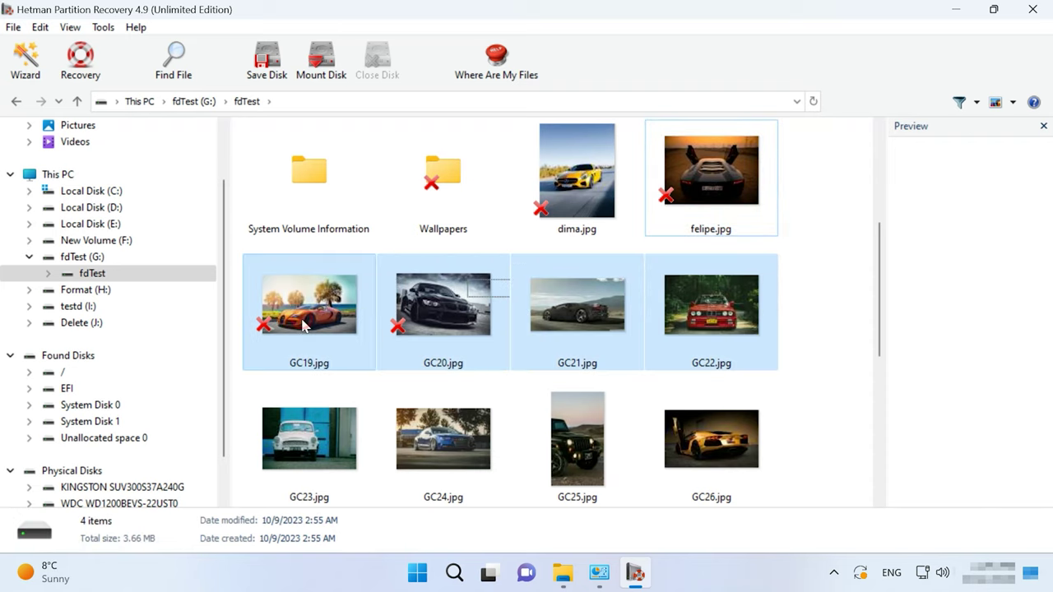
Recover the selected GC19–GC22 photos to the hard disk folder C:\1
left_click(80, 65)
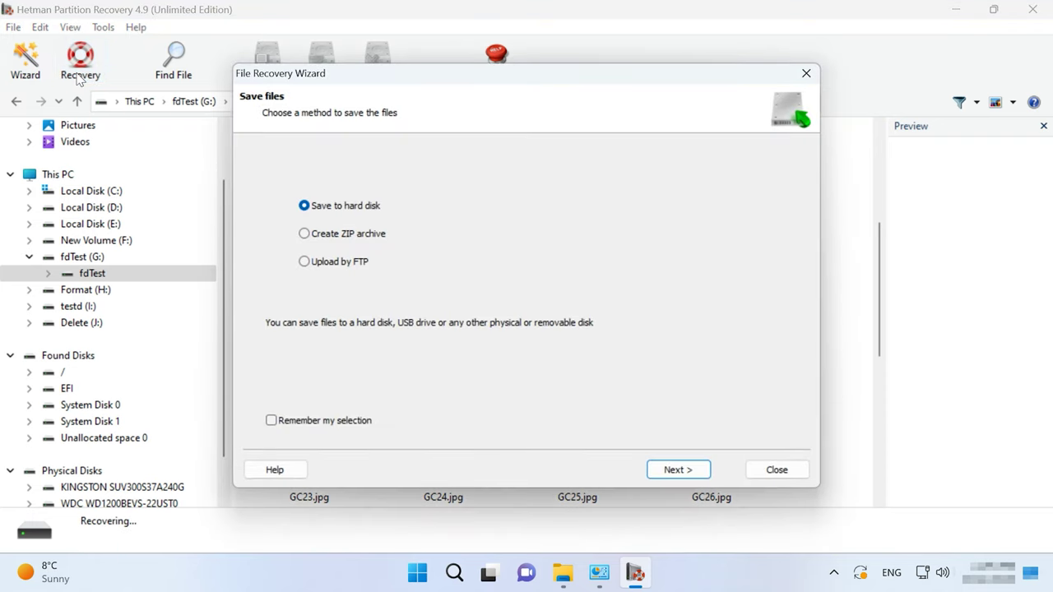
left_click(676, 470)
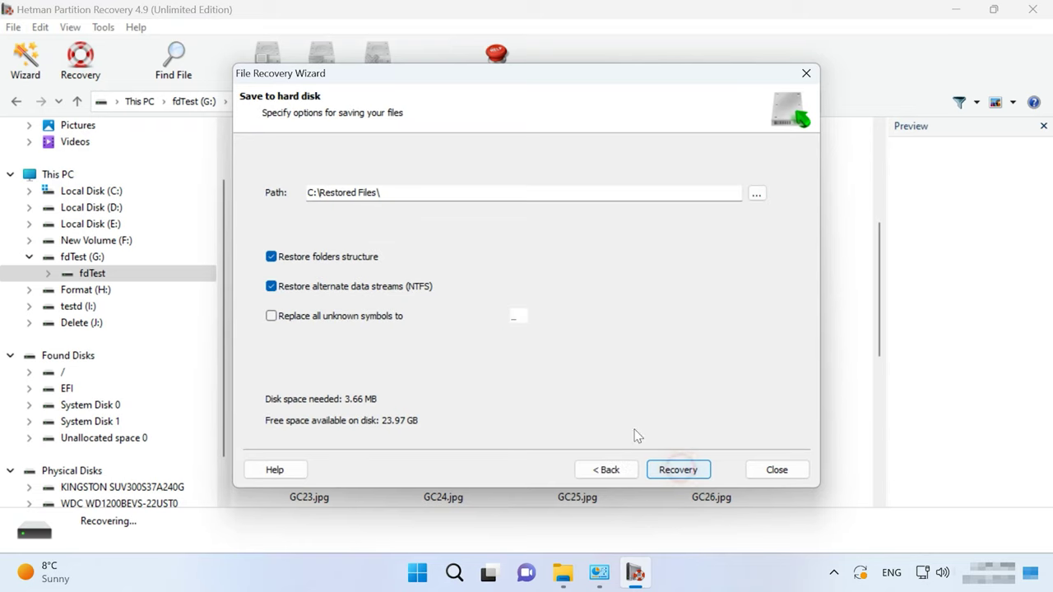
left_click_drag(374, 193, 320, 197)
key("BackSpace")
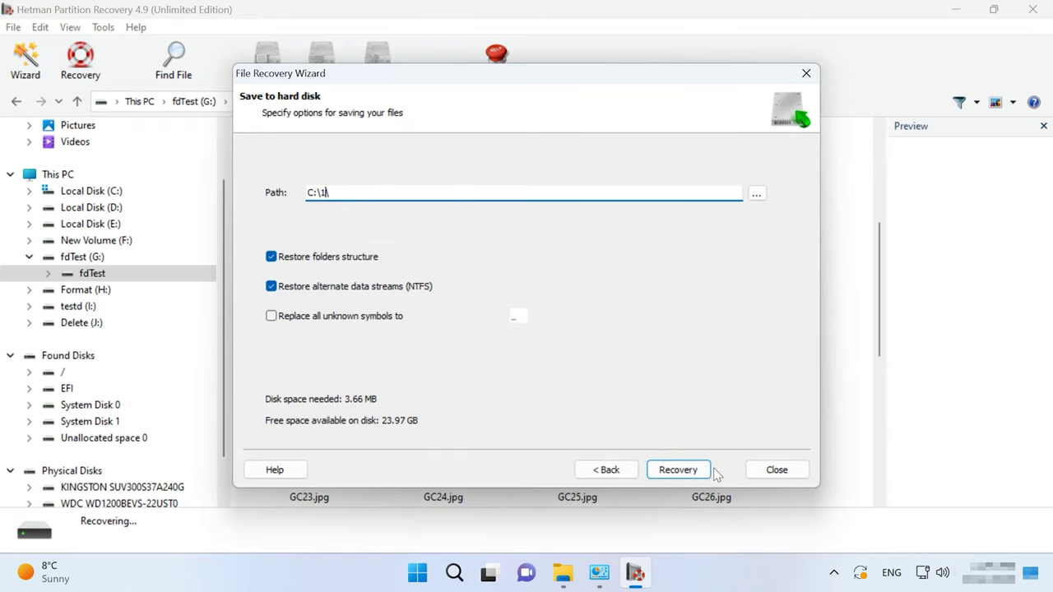
left_click(680, 476)
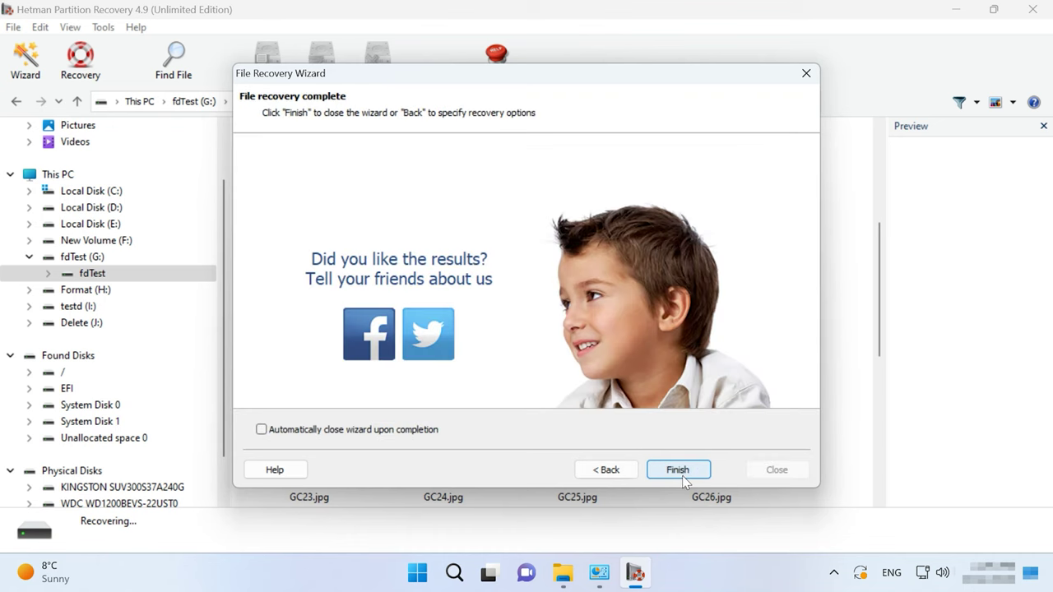
left_click(683, 475)
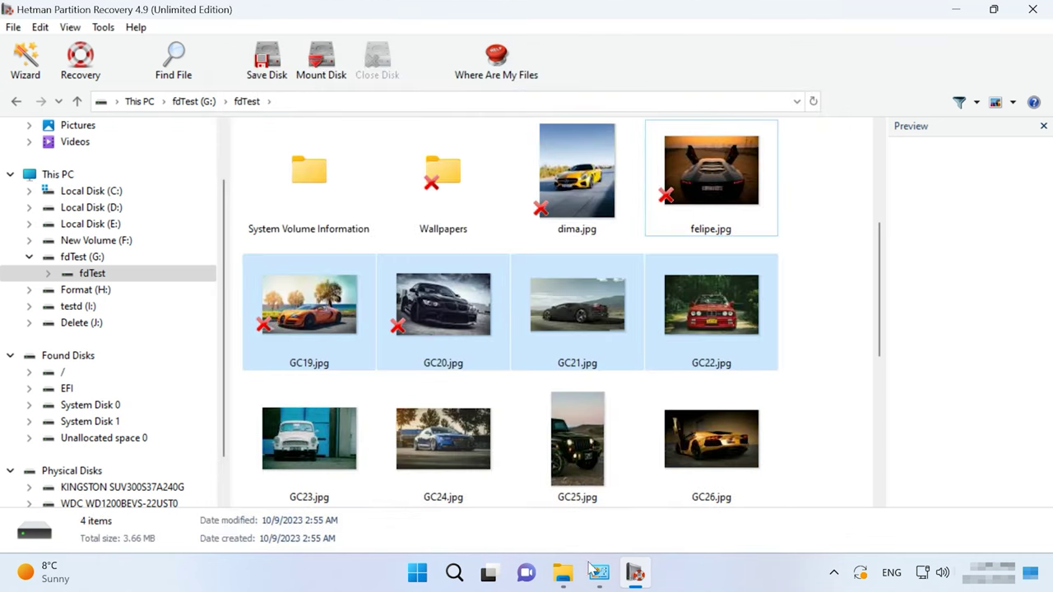
Check the four recovered photos in C:\1, then preview felipe.jpg back in Hetman
left_click(563, 580)
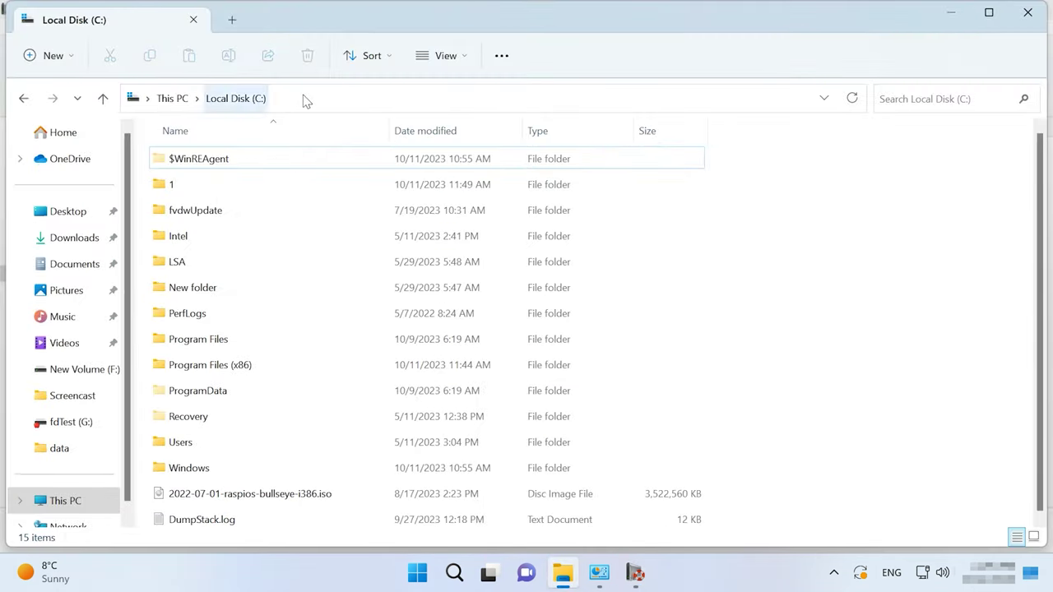
left_click(303, 100)
double_click(172, 183)
left_click(408, 252)
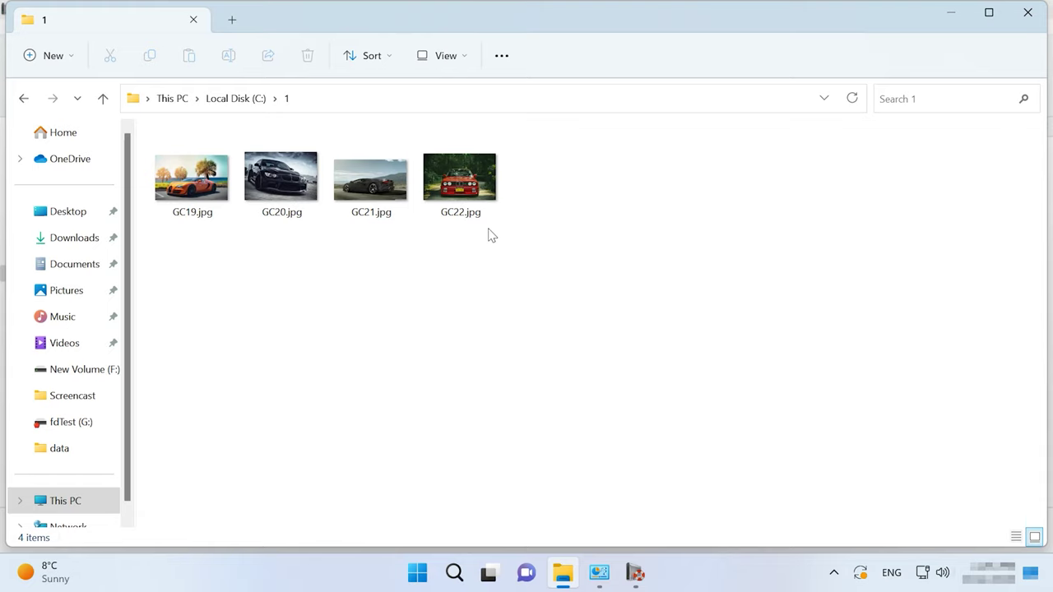
left_click(635, 573)
left_click(769, 206)
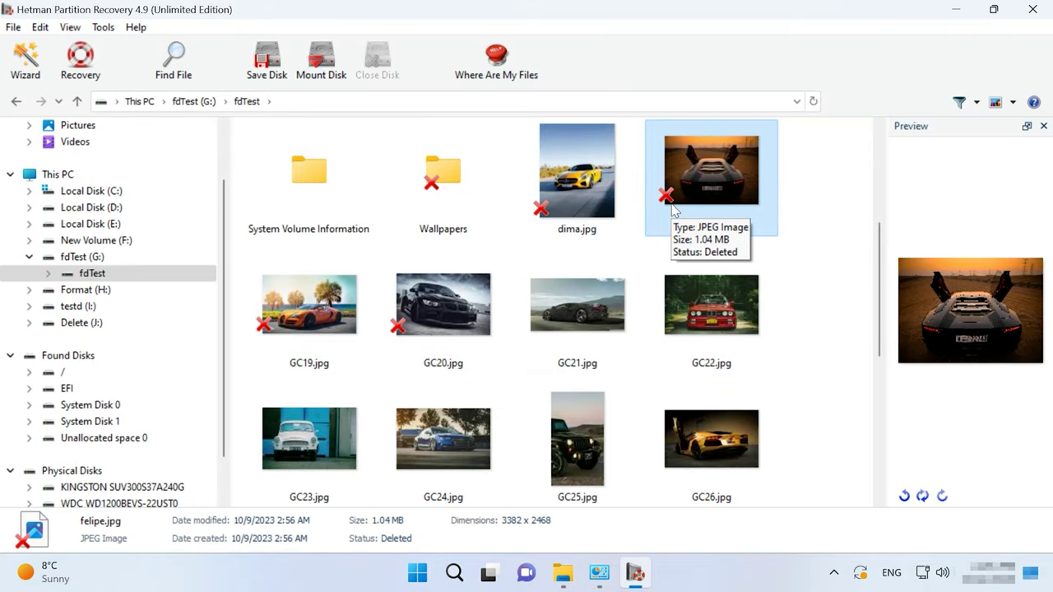
Preview deleted photos dima.jpg, GC20.jpg and GC19.jpg, then return to This PC
left_click(545, 204)
left_click(447, 334)
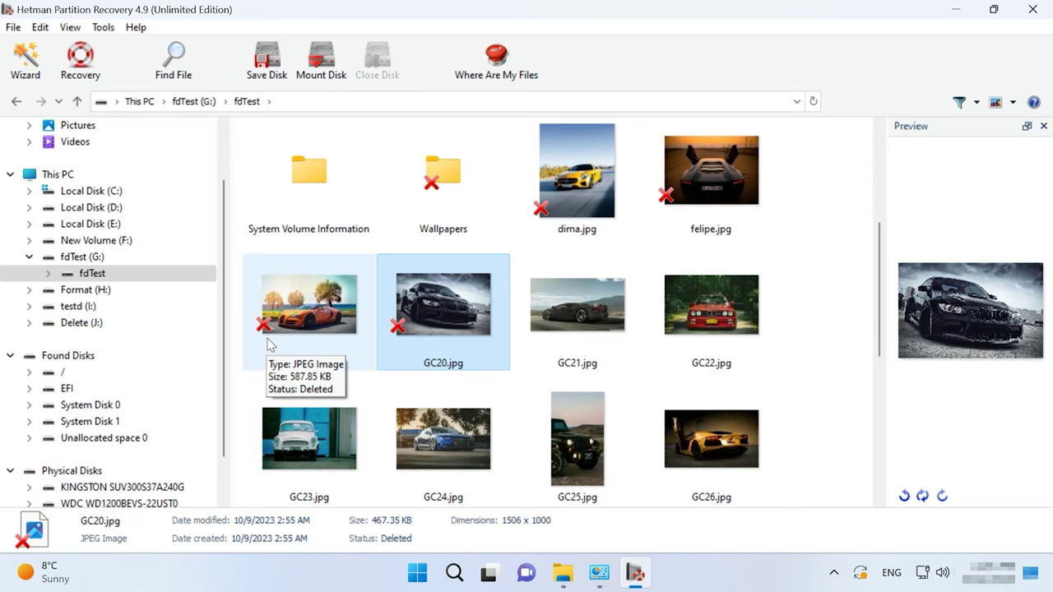
left_click(297, 342)
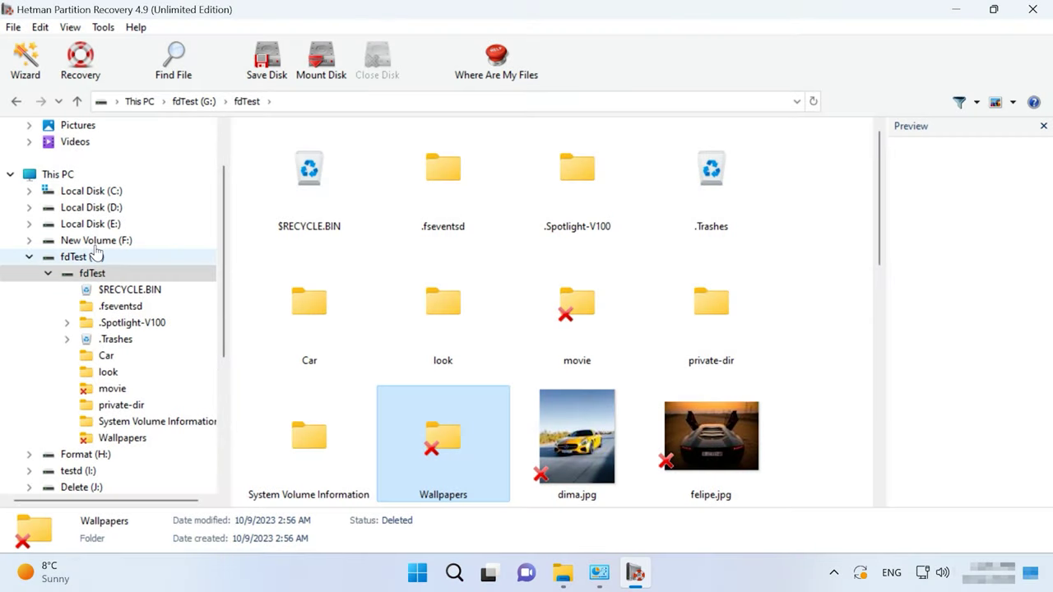
left_click(58, 174)
Begin a full-size disk image of fdTest (G:) through Save Disk
right_click(564, 344)
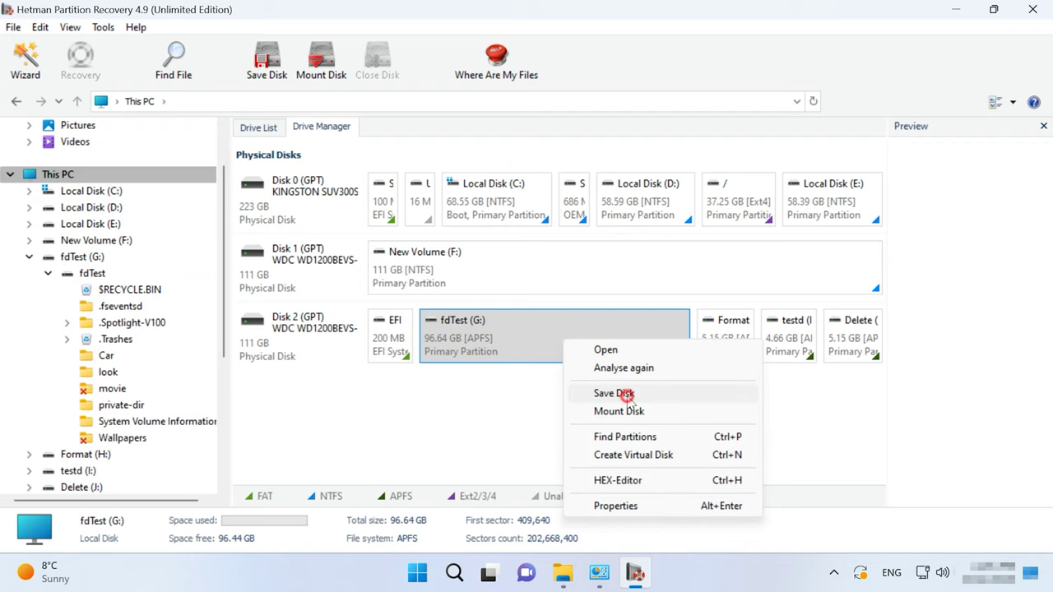
left_click(627, 395)
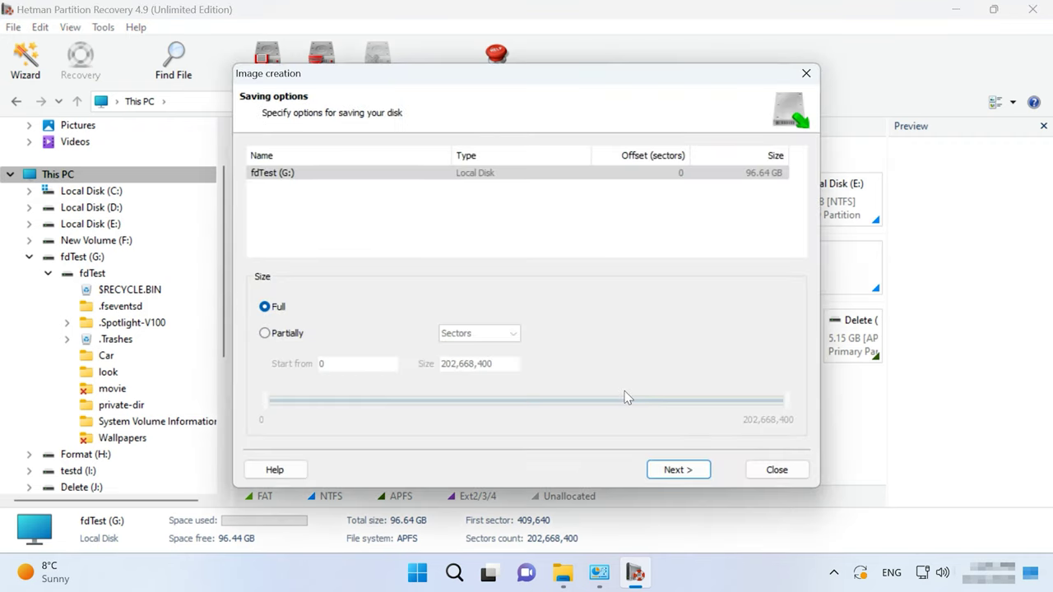
left_click(673, 468)
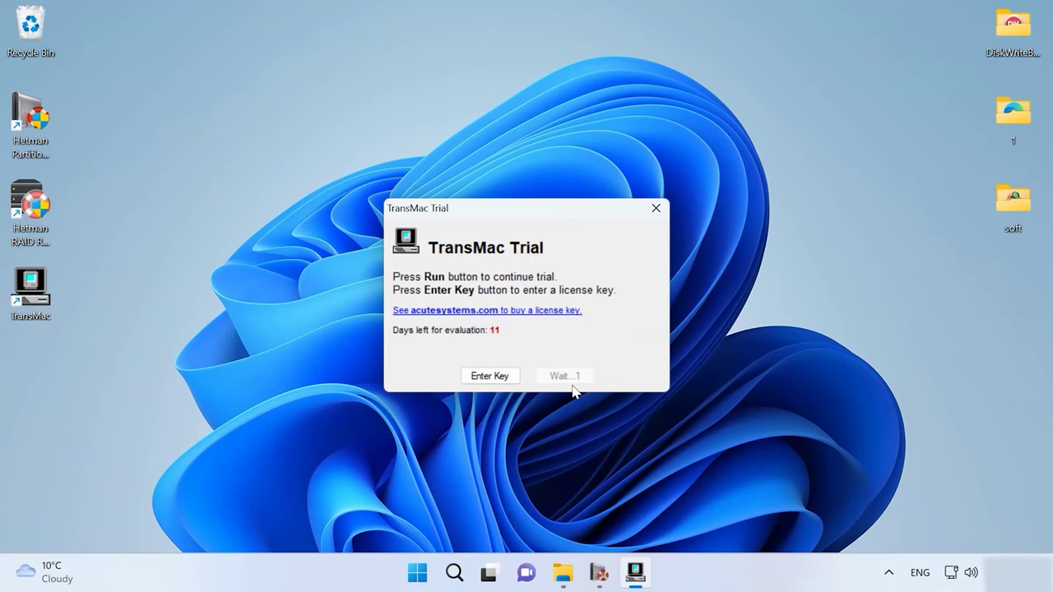
Continue the TransMac trial, open GC21.jpg from the fdTest volume, then close the viewer
left_click(568, 377)
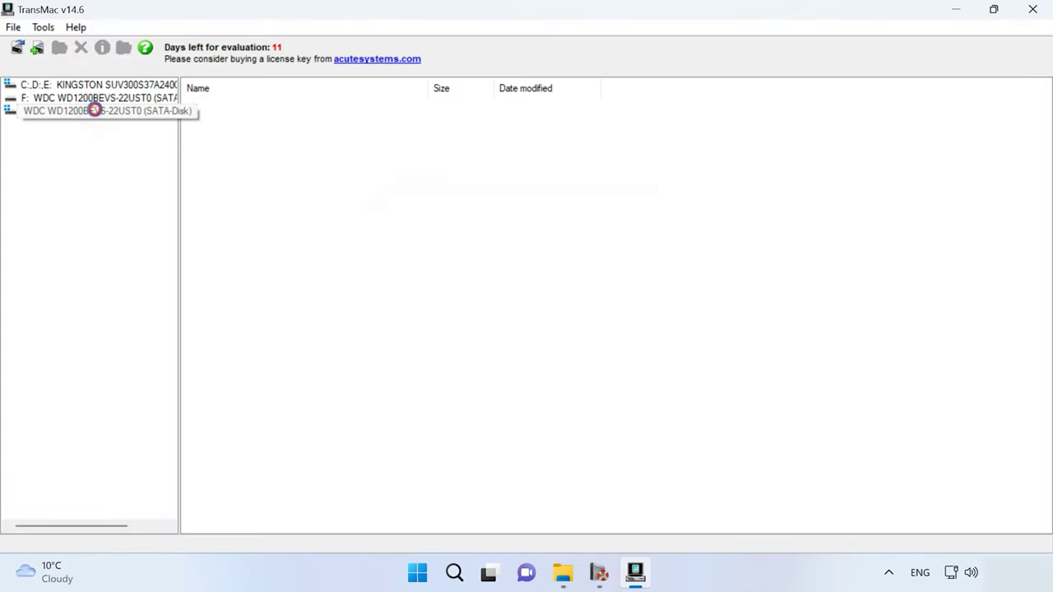
left_click(94, 110)
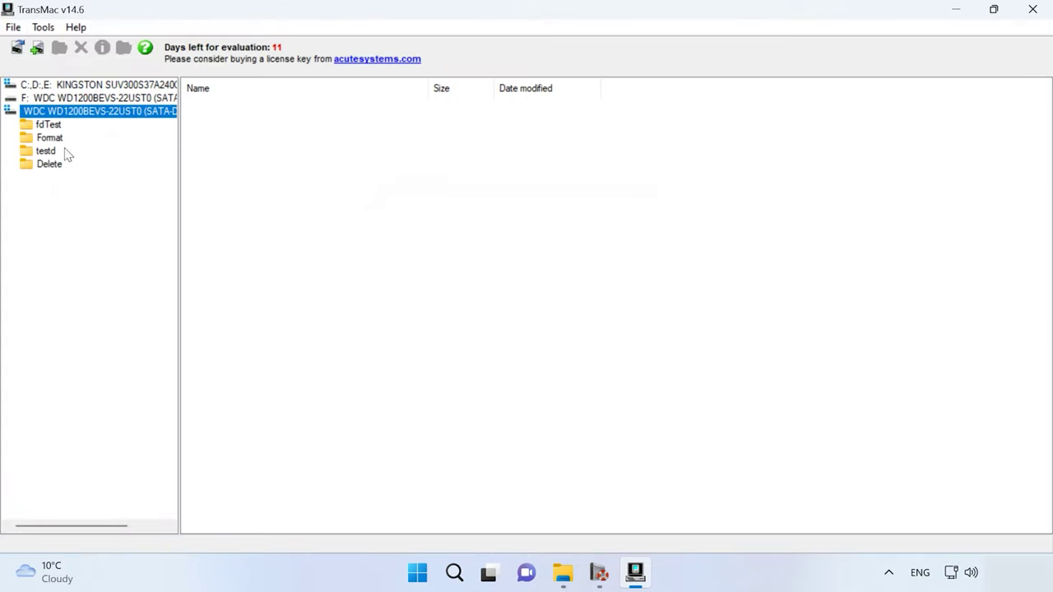
left_click(47, 125)
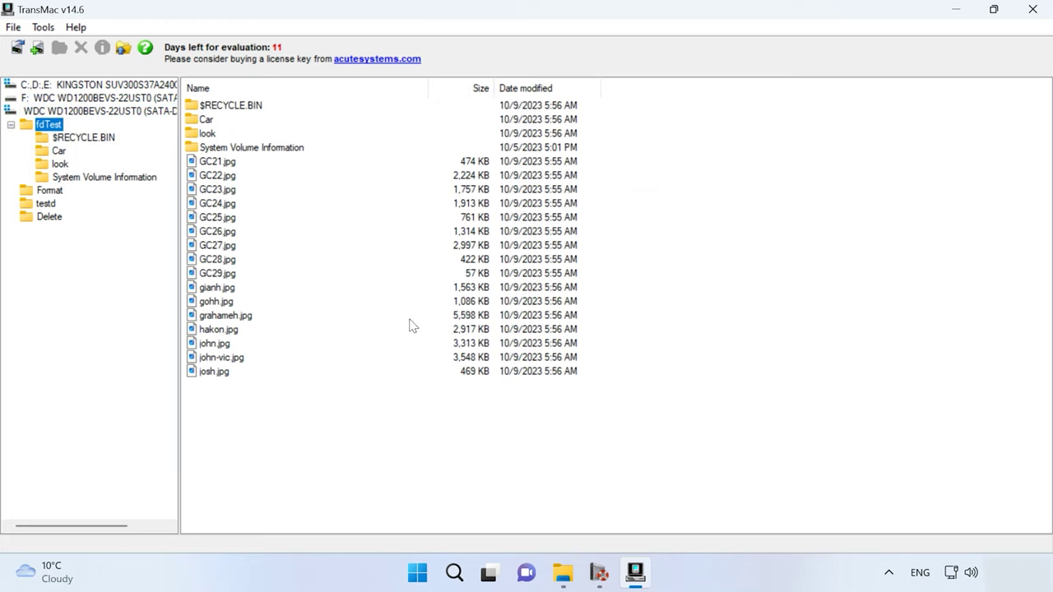
left_click(222, 164)
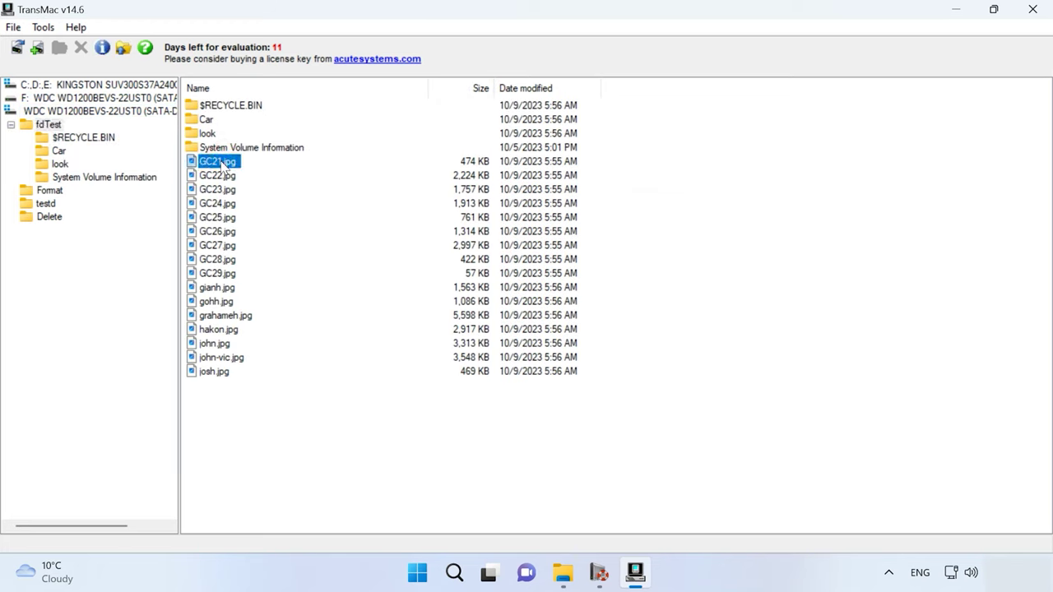
double_click(224, 163)
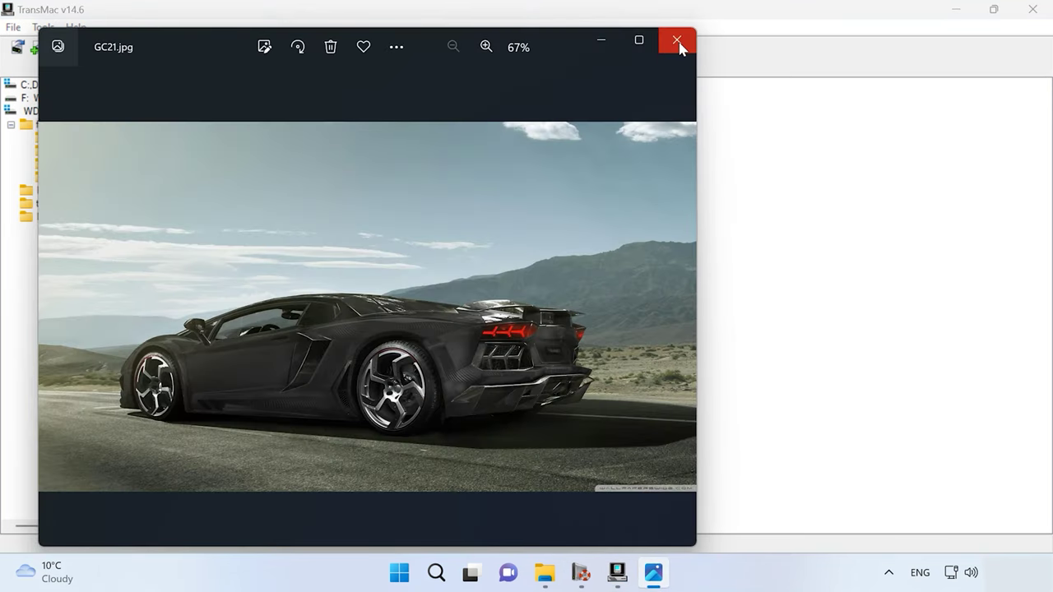
left_click(677, 41)
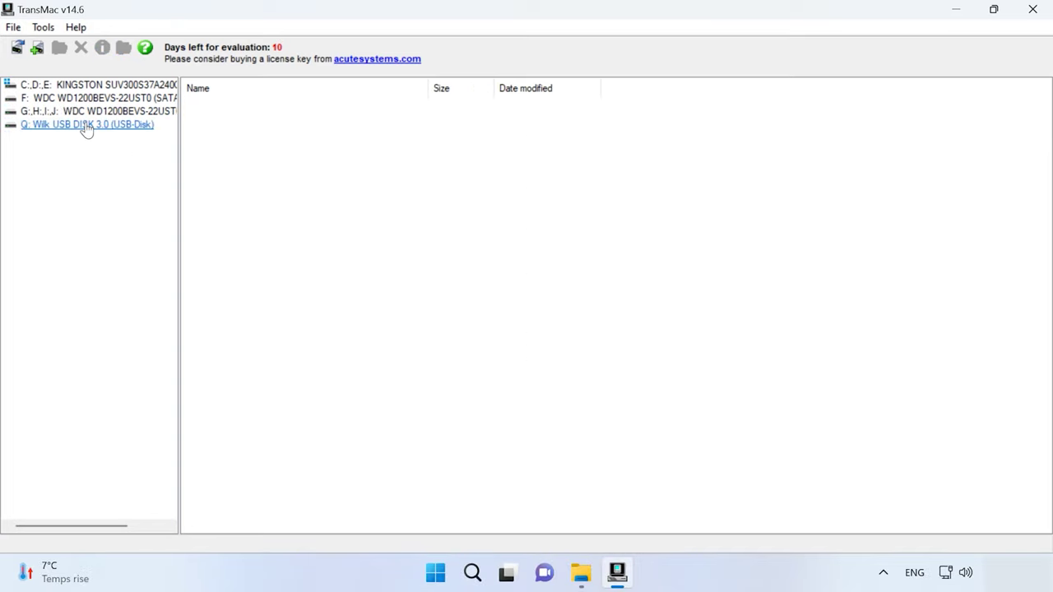
Format the Wilk USB disk for Mac, confirming every prompt through Format Complete
left_click(86, 125)
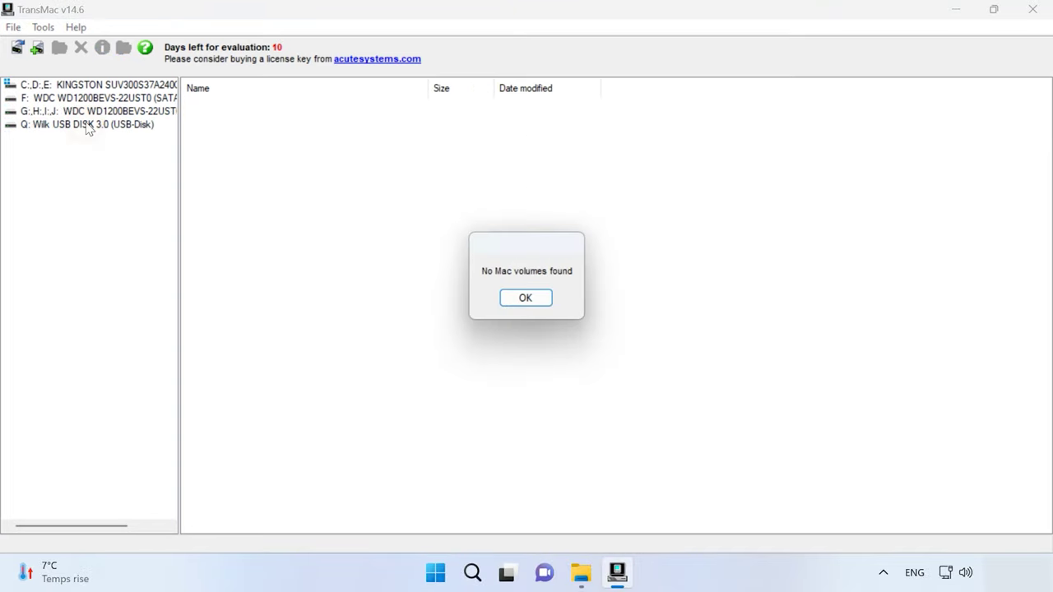
left_click(507, 299)
right_click(108, 129)
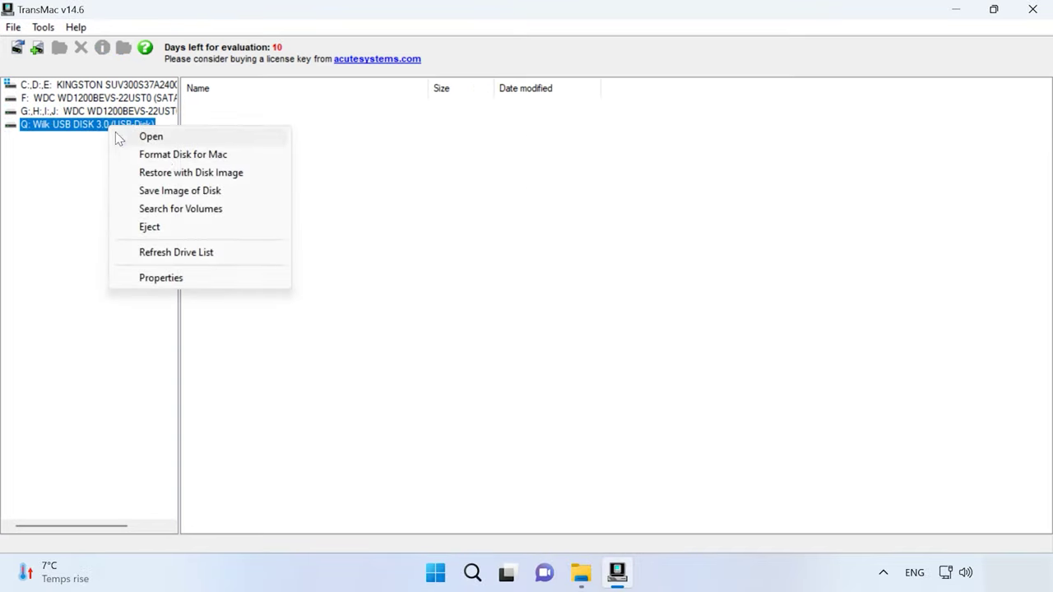
left_click(183, 156)
left_click(496, 300)
left_click(494, 328)
left_click(505, 306)
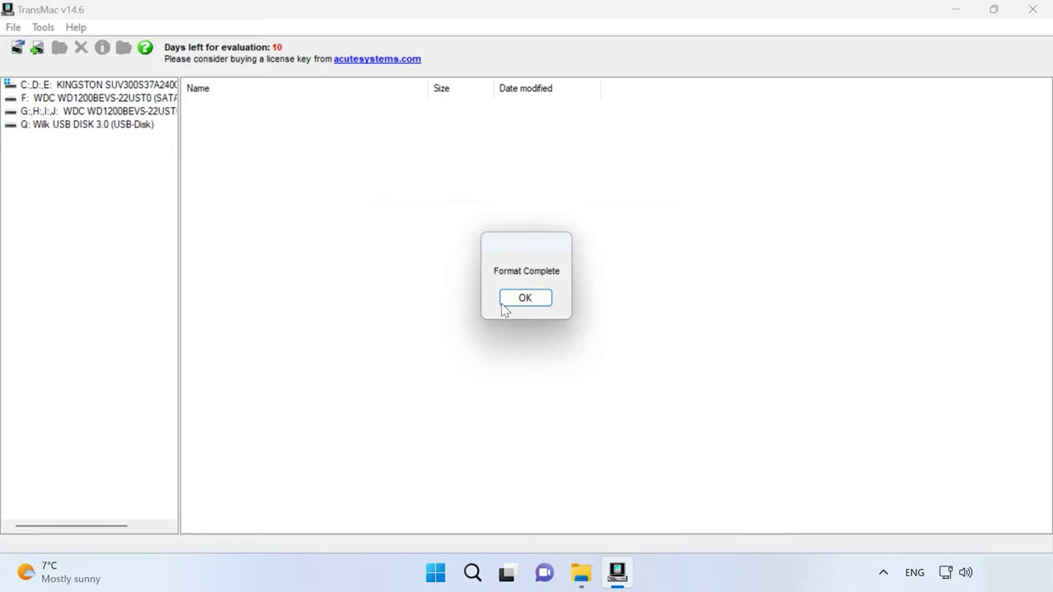
left_click(518, 288)
left_click(518, 290)
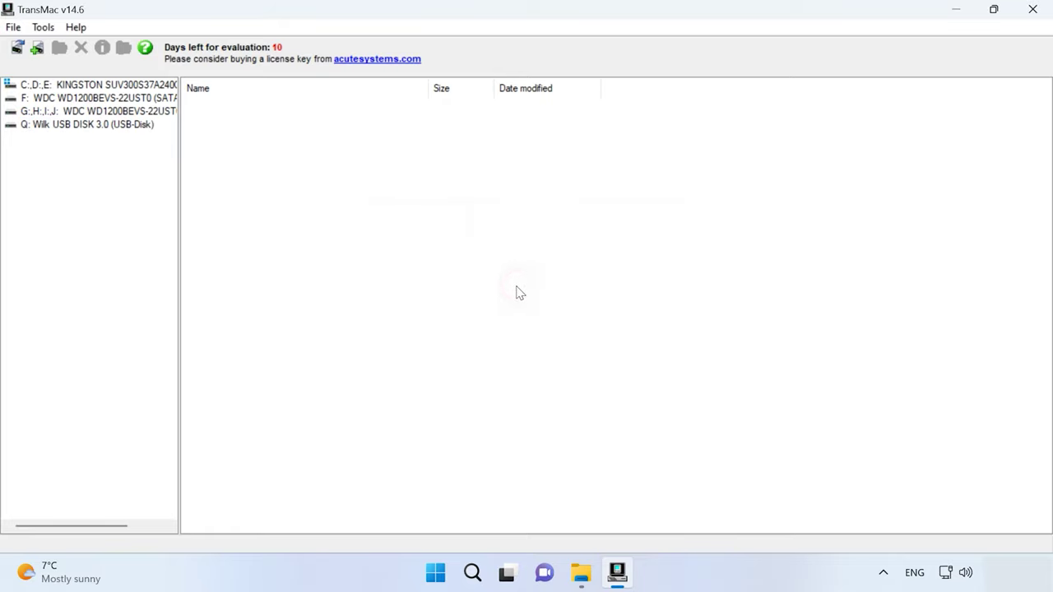
Expand the USB disk and browse the Untitled volume's System Volume Information folder
left_click(86, 125)
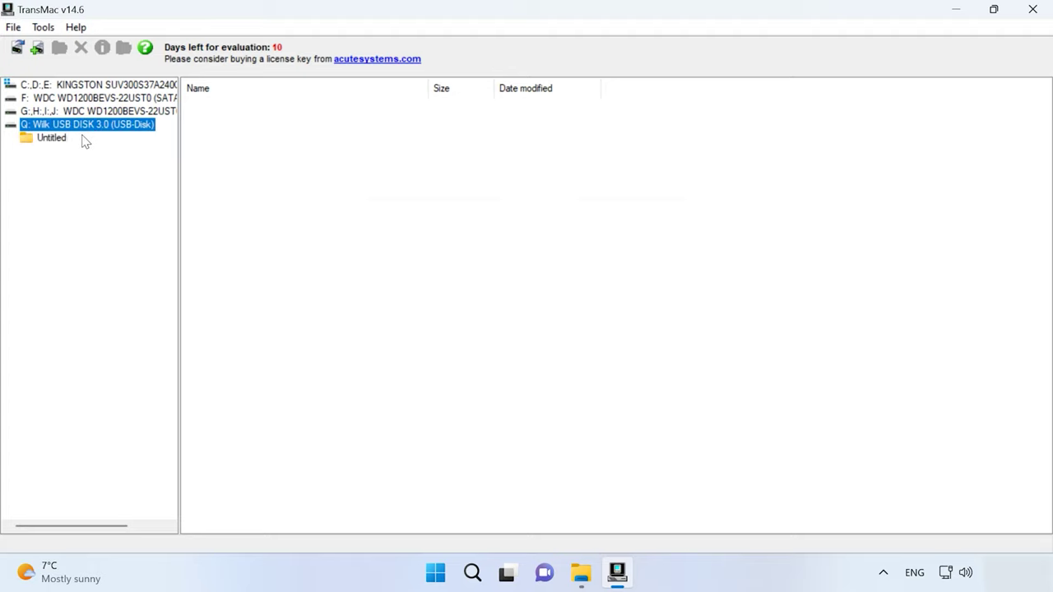
left_click(66, 138)
left_click(92, 153)
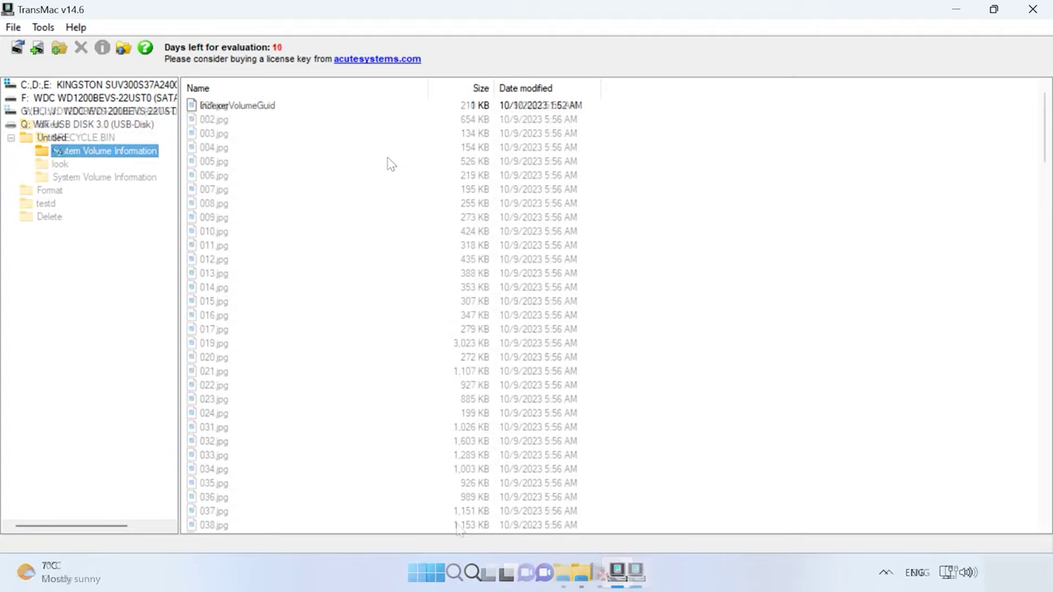
Show 019.jpg's menu, return to the fdTest root, and dismiss the WDC drive's menu
right_click(217, 351)
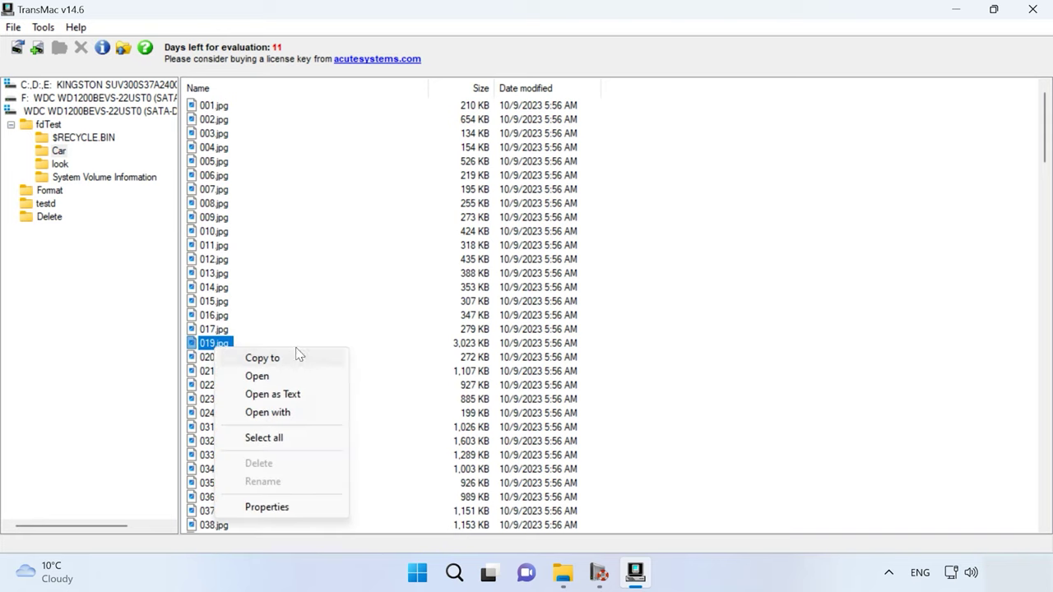
left_click(54, 123)
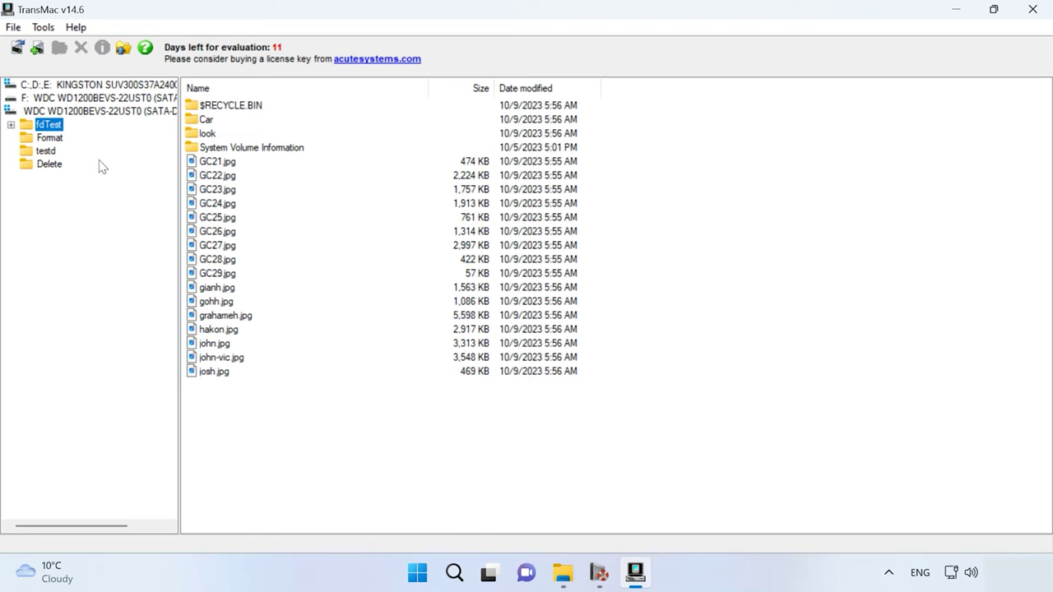
right_click(72, 113)
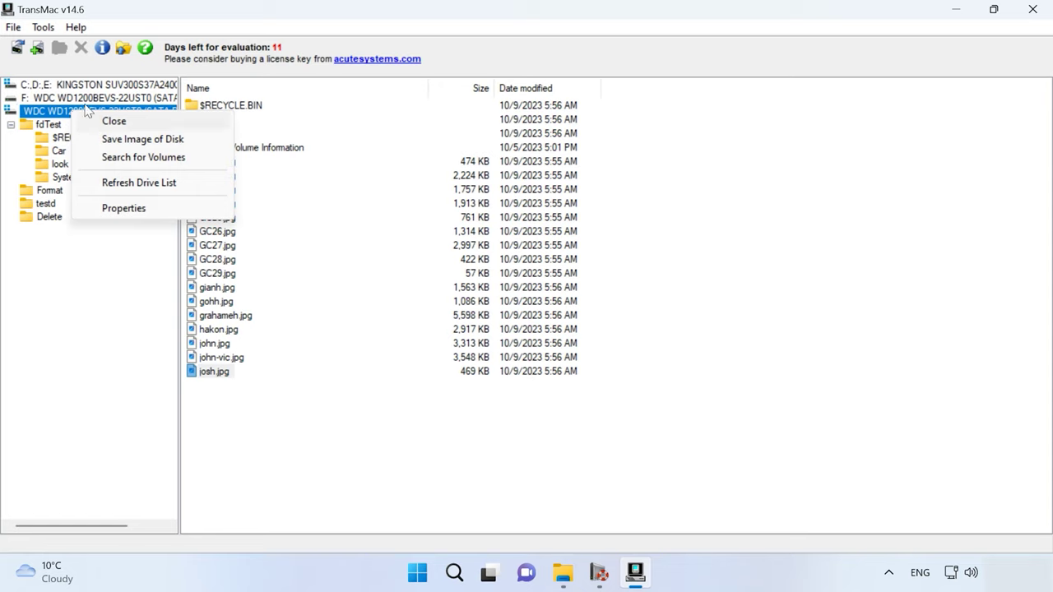
left_click(38, 52)
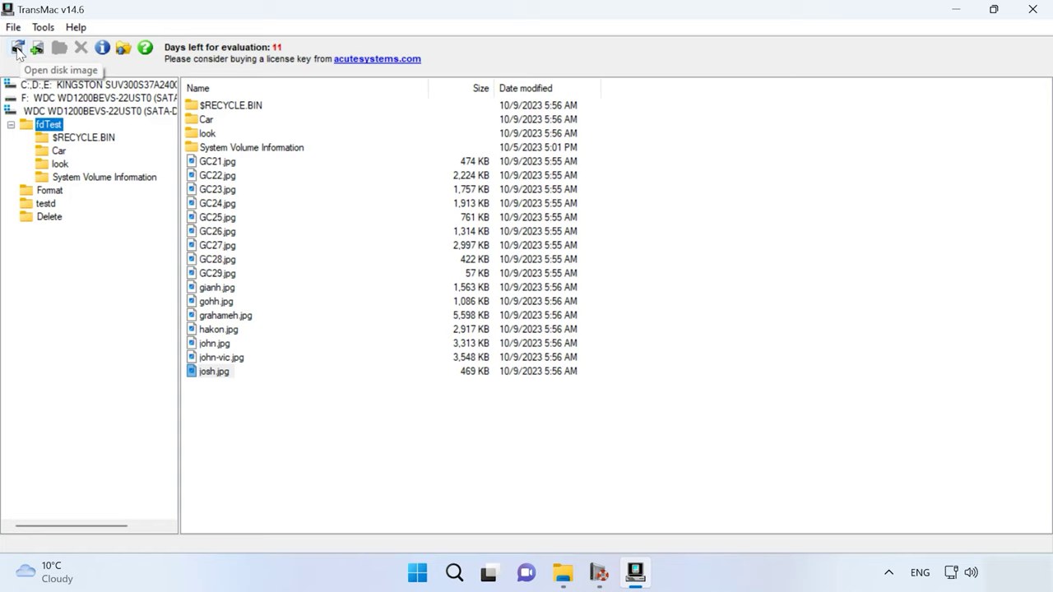
left_click(17, 50)
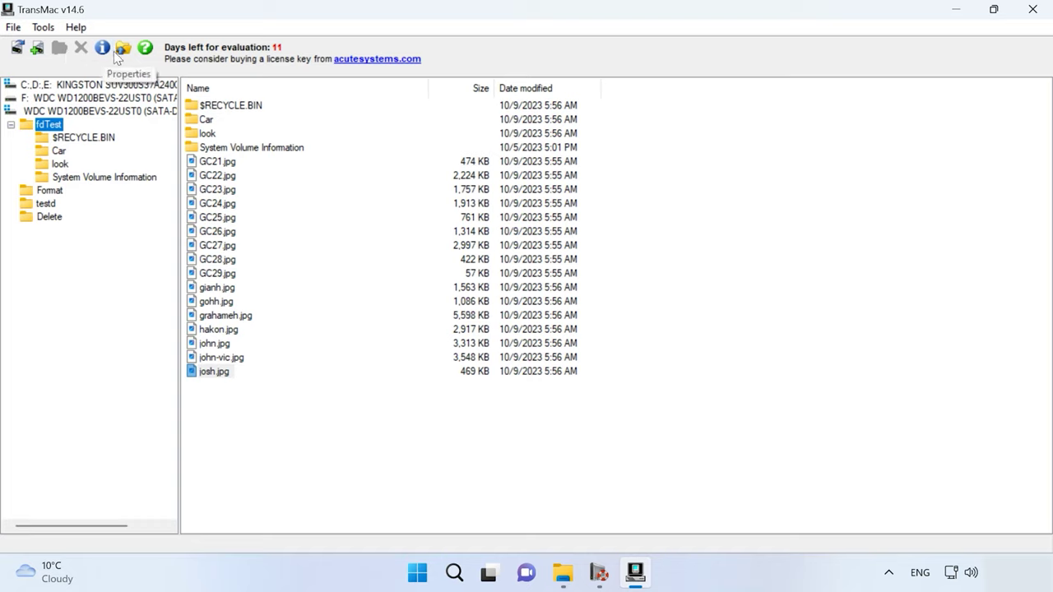
left_click(10, 30)
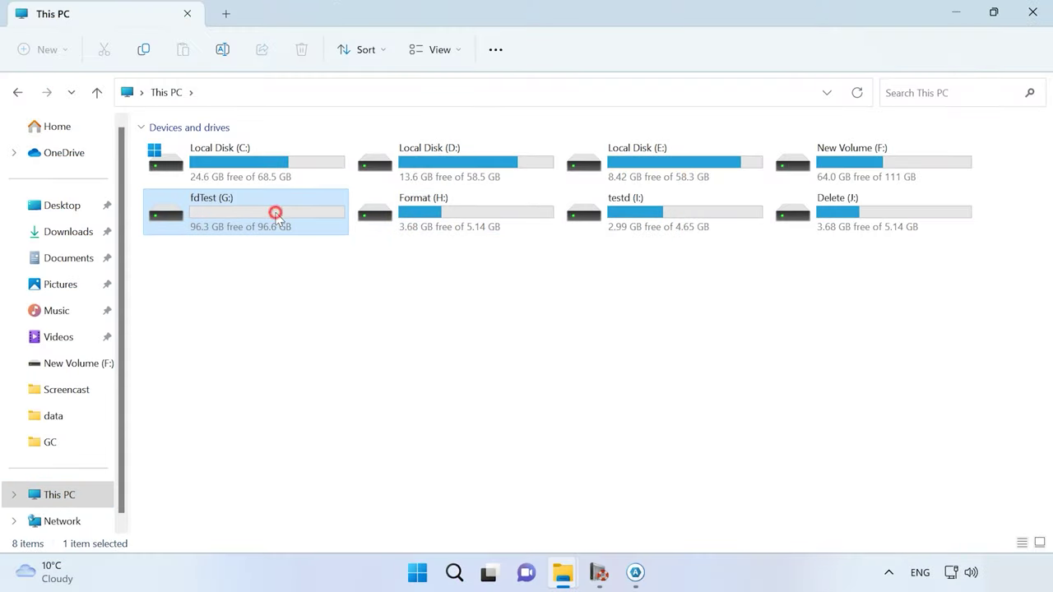
Open the Car folder on fdTest (G:) and scroll through its 190 photo thumbnails
double_click(275, 213)
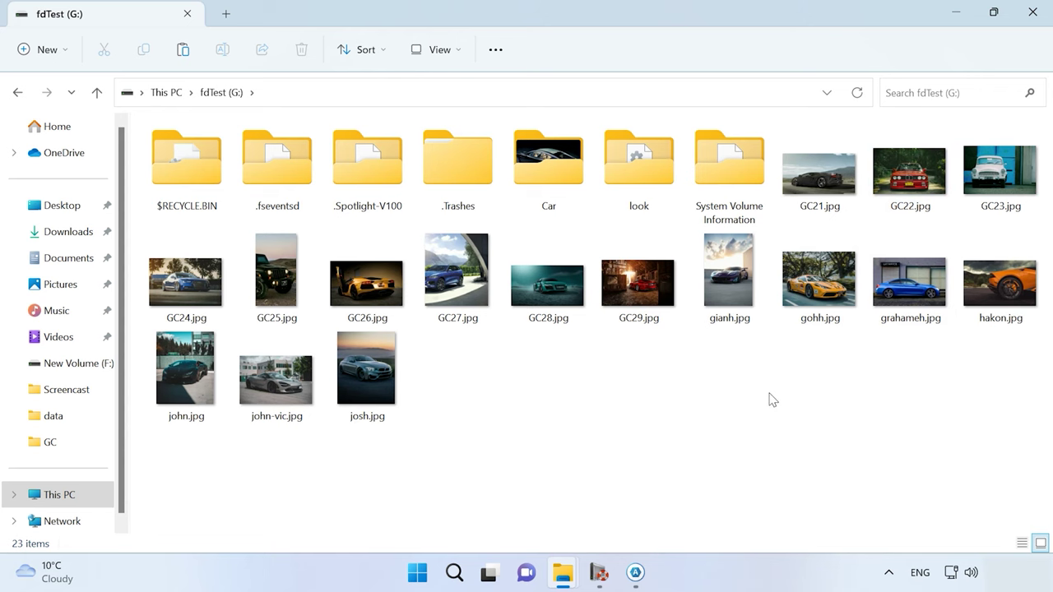
double_click(545, 171)
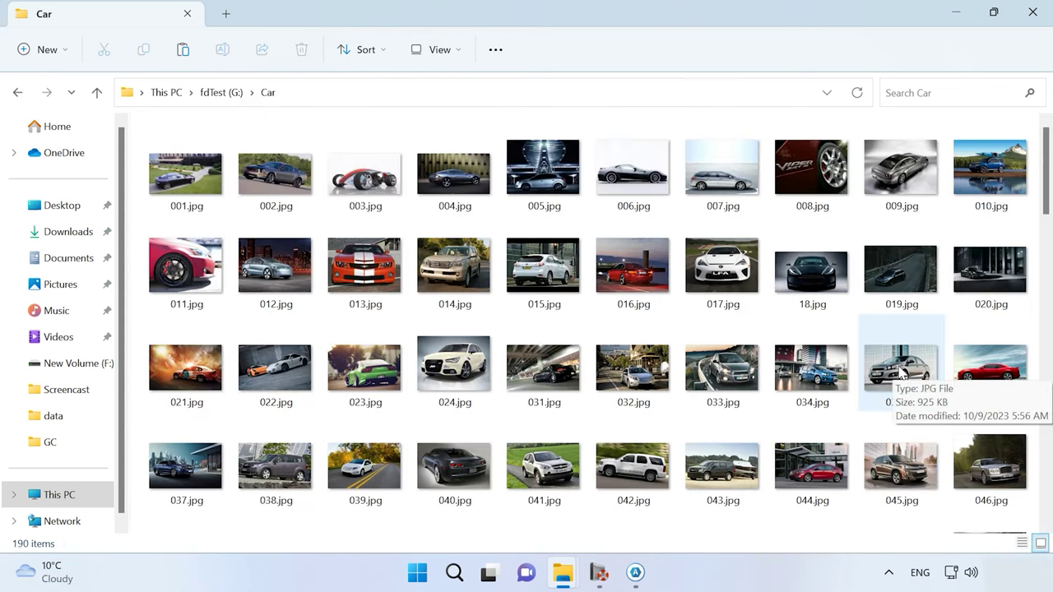
scroll(903, 372, "down", 5)
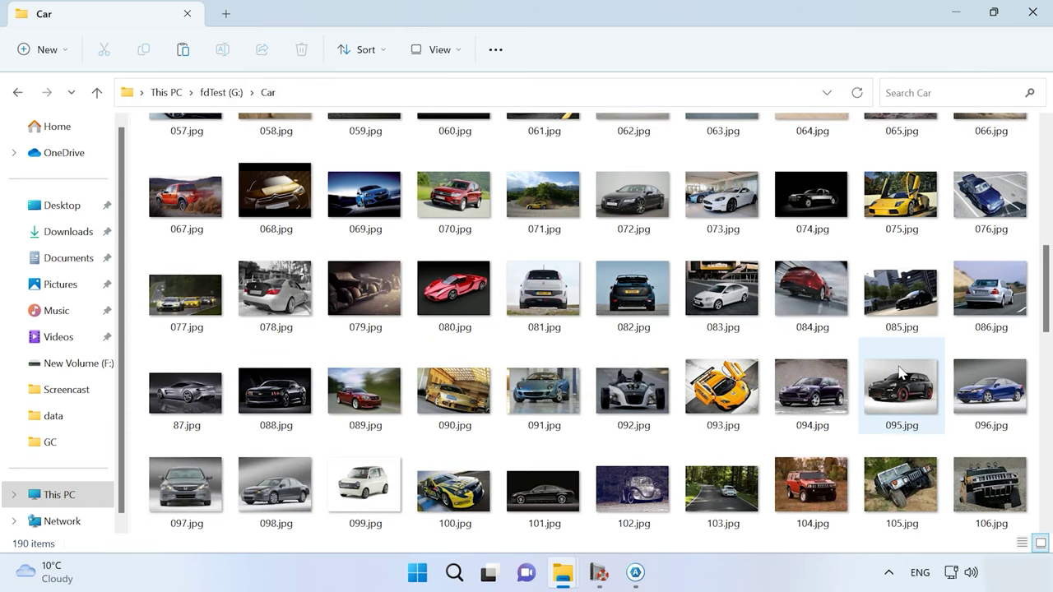
scroll(902, 373, "down", 5)
scroll(903, 373, "down", 3)
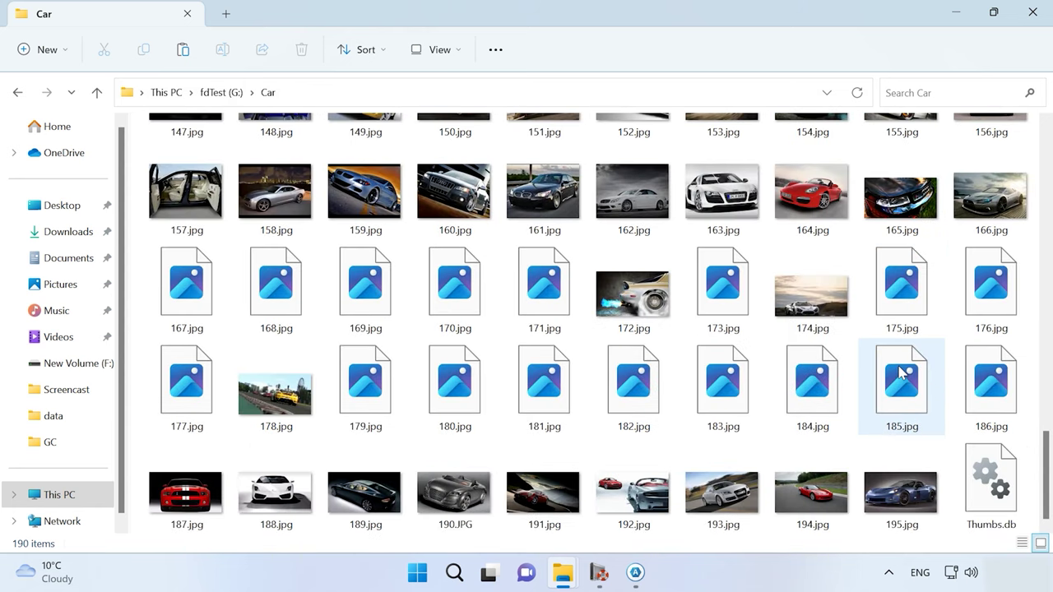
scroll(422, 170, "up", 9)
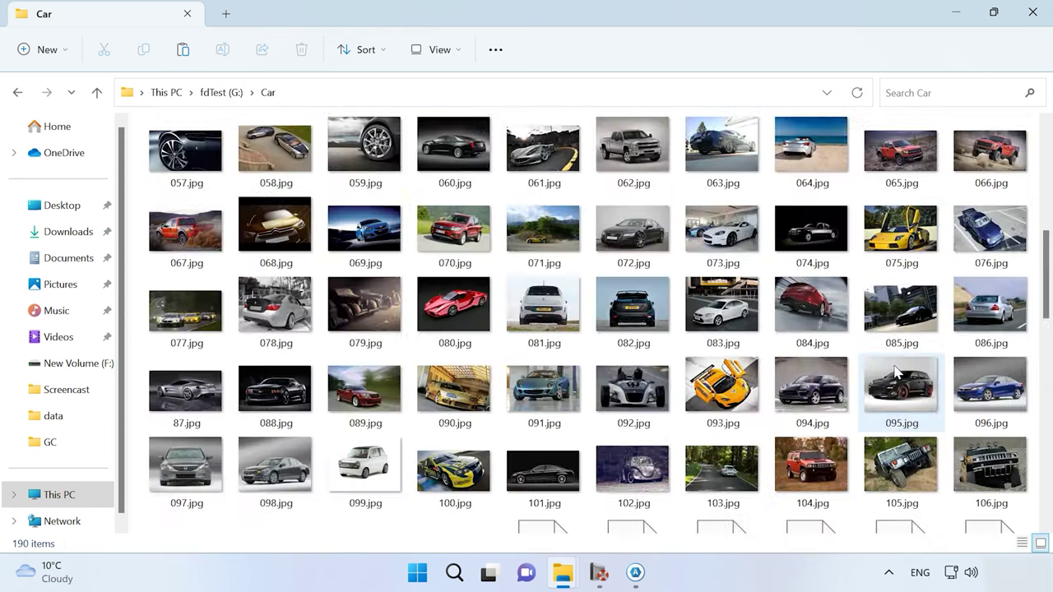
scroll(422, 171, "up", 6)
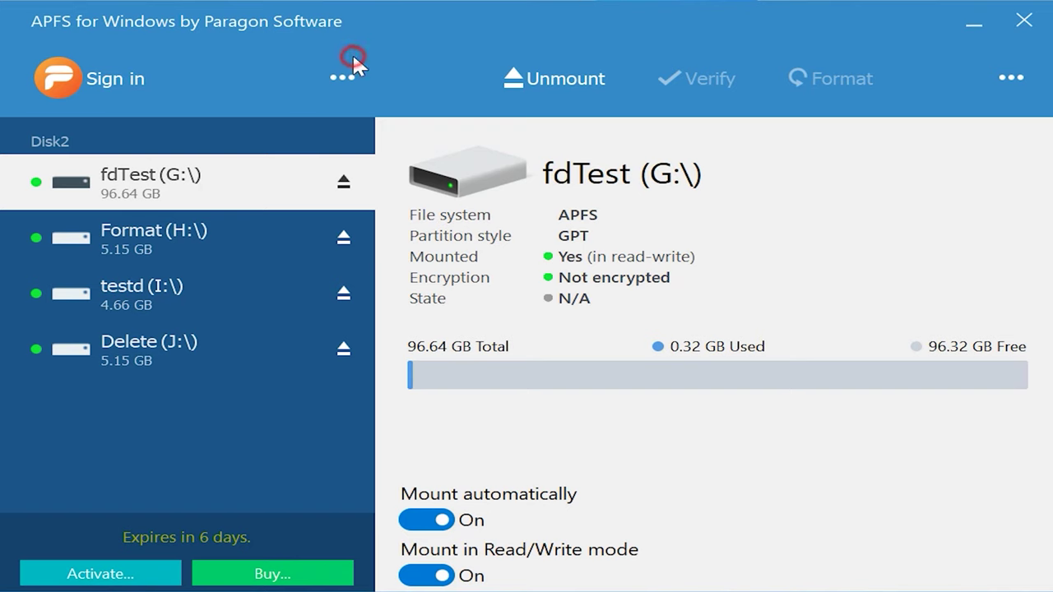
Look over Paragon APFS program settings and close them without saving
left_click(341, 76)
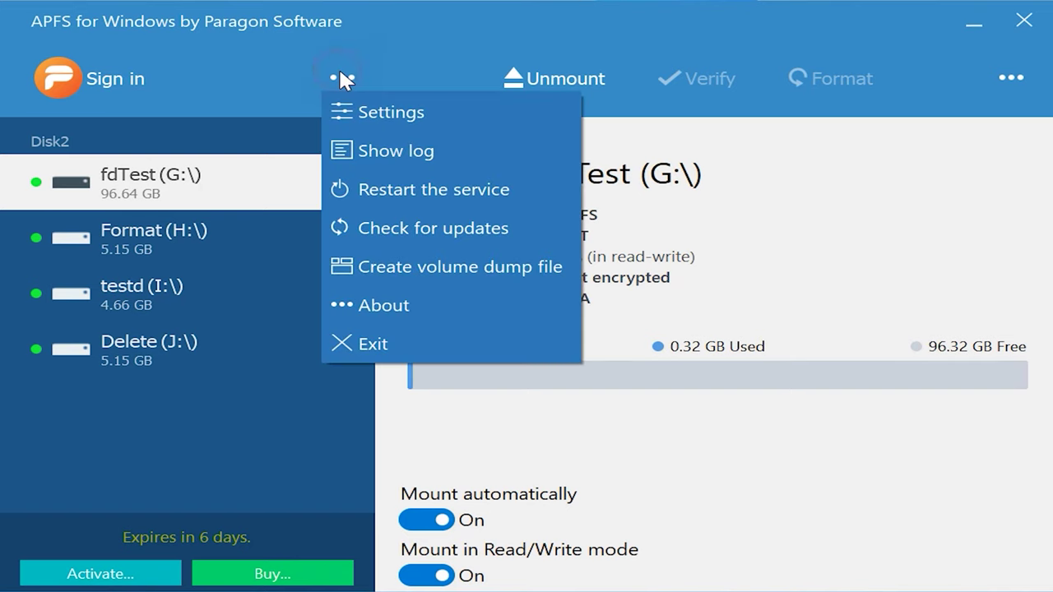
left_click(366, 109)
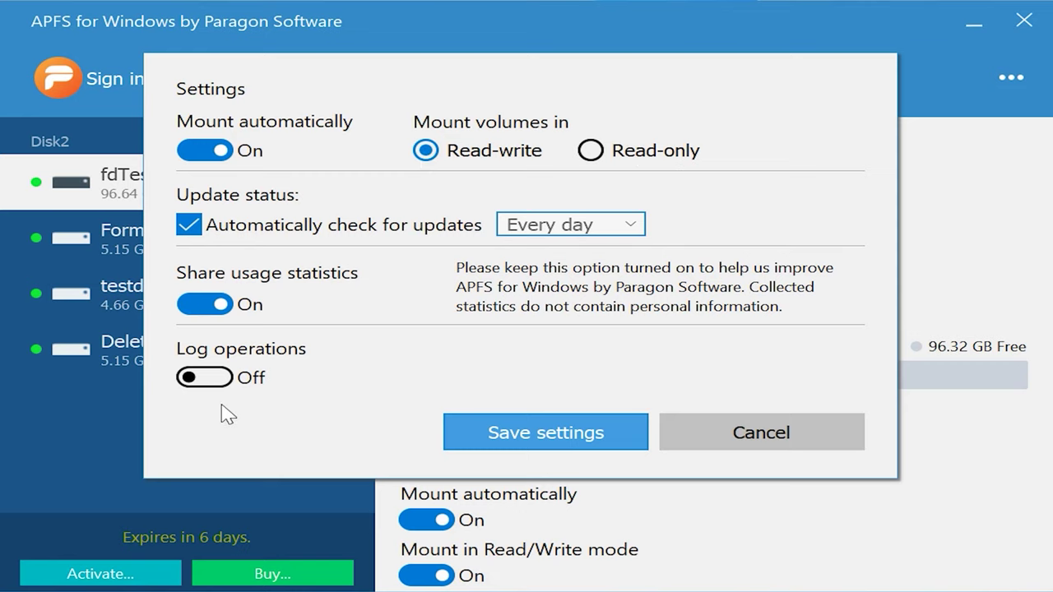
left_click(736, 445)
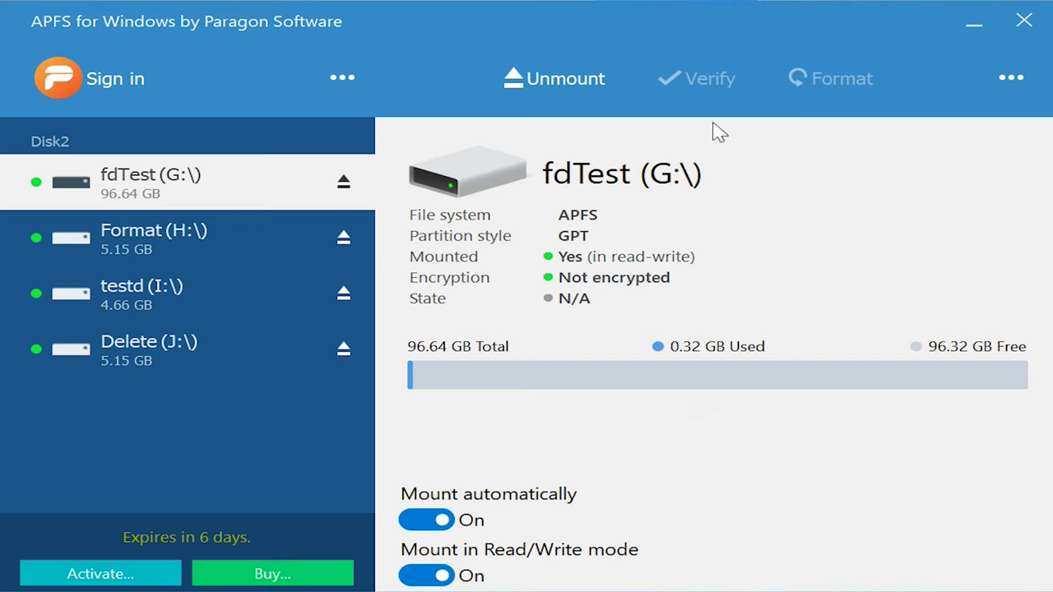
Open the fdTest volume in File Explorer
left_click(1030, 80)
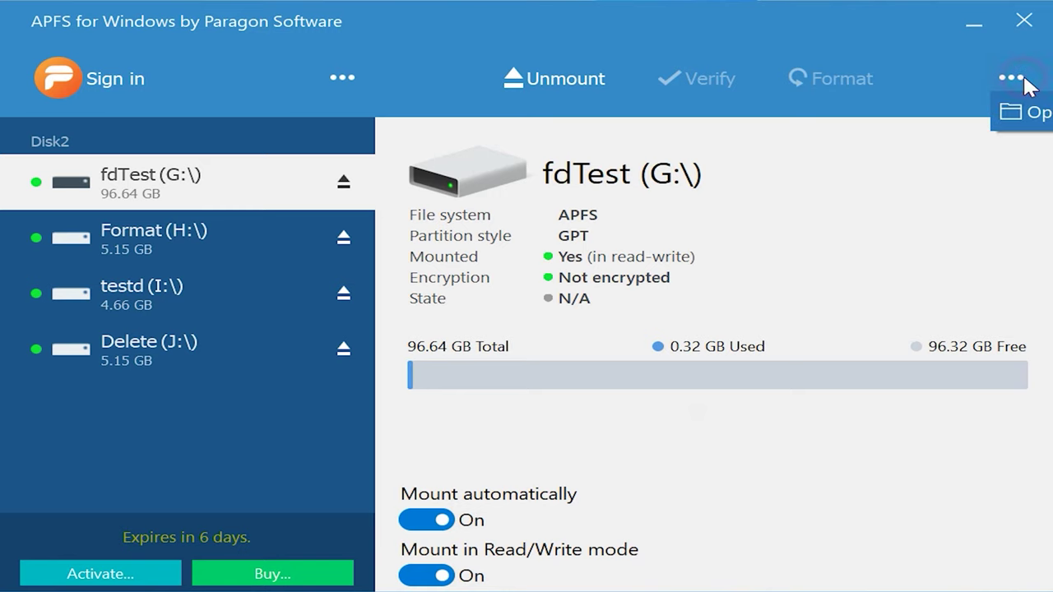
left_click(1049, 117)
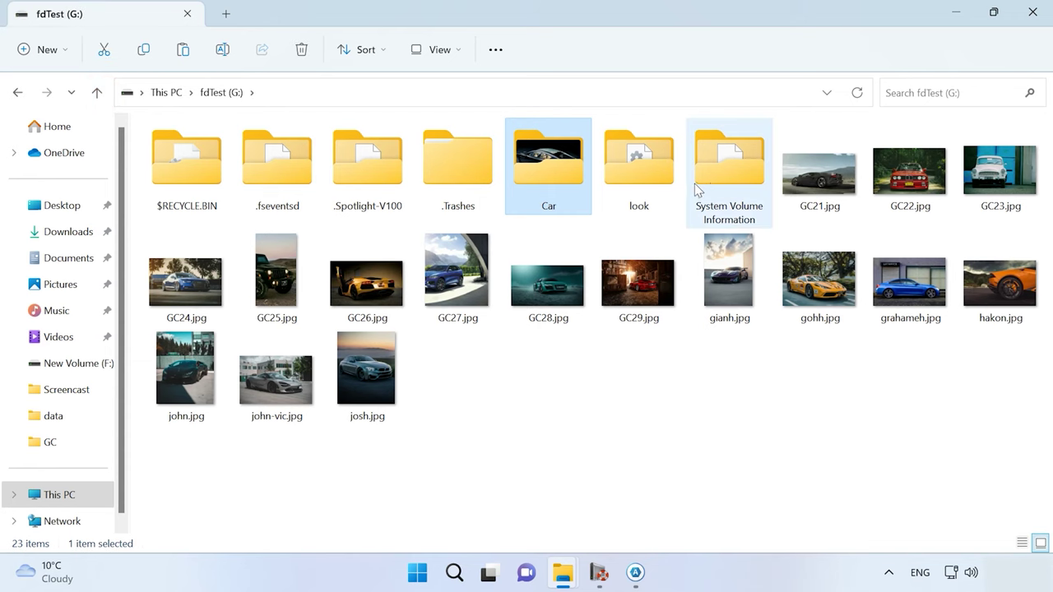
left_click(669, 409)
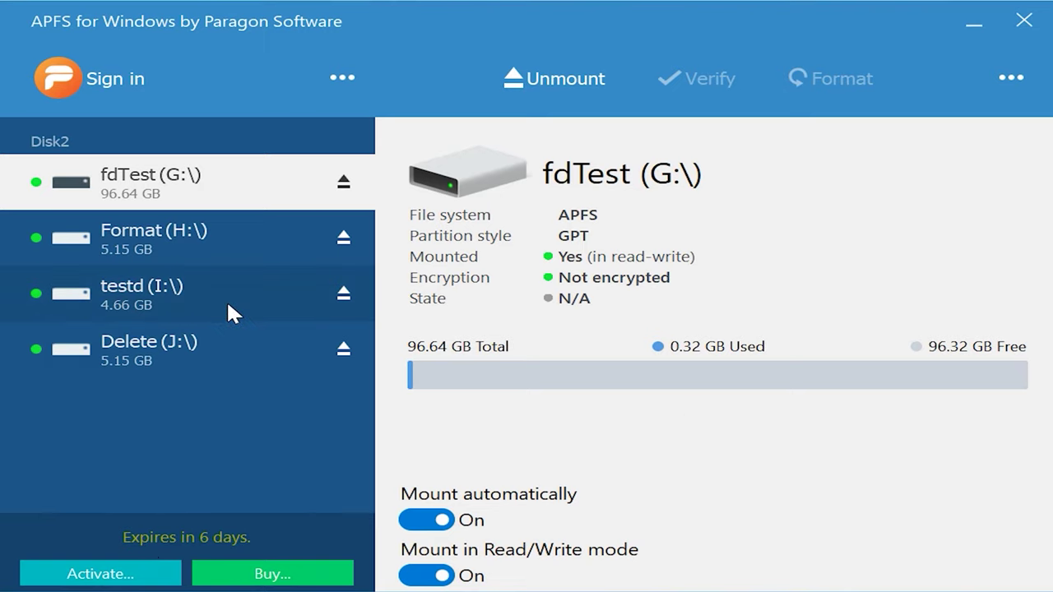
Check details of the Format (H:), testd (I:), Delete (J:) and fdTest (G:) volumes
left_click(209, 229)
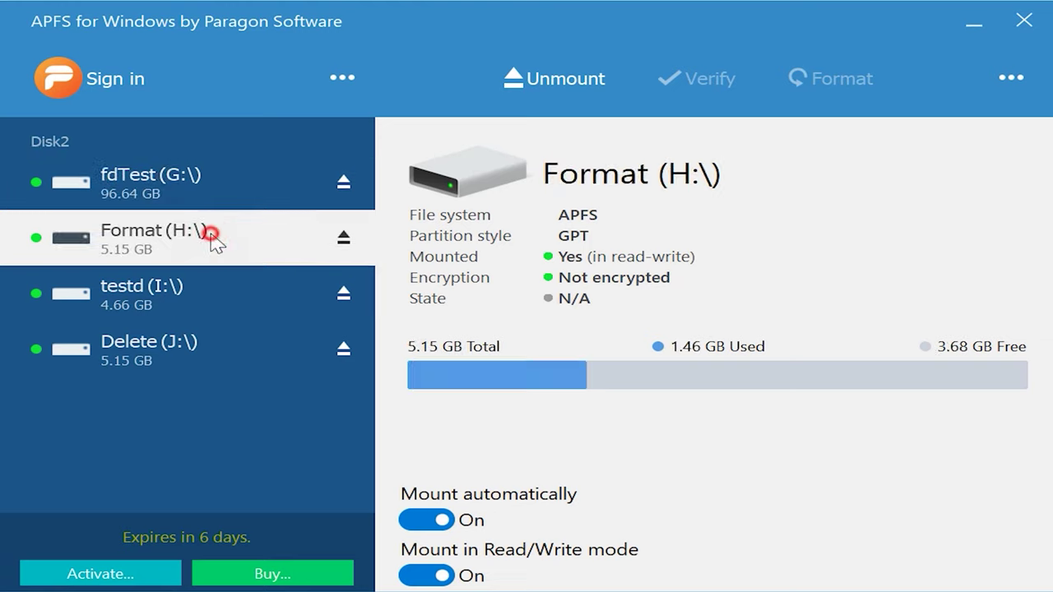
left_click(237, 285)
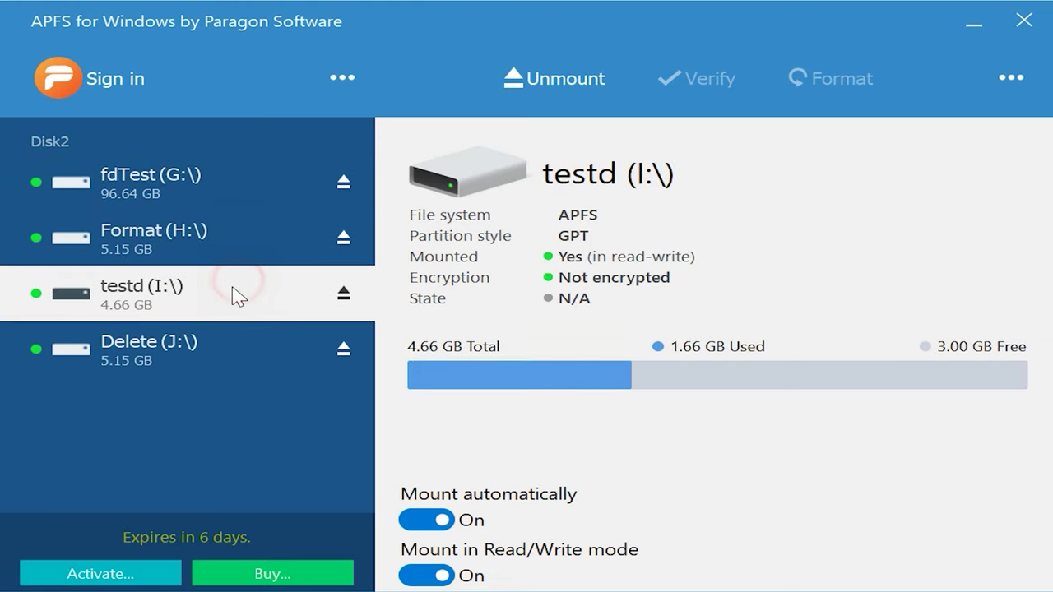
left_click(225, 335)
left_click(186, 191)
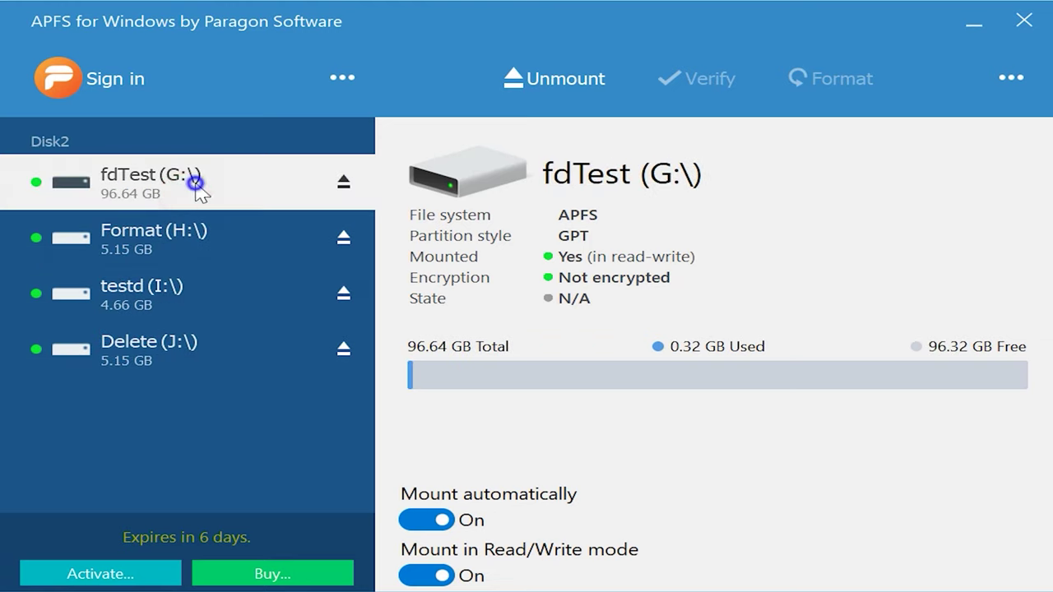
left_click(347, 80)
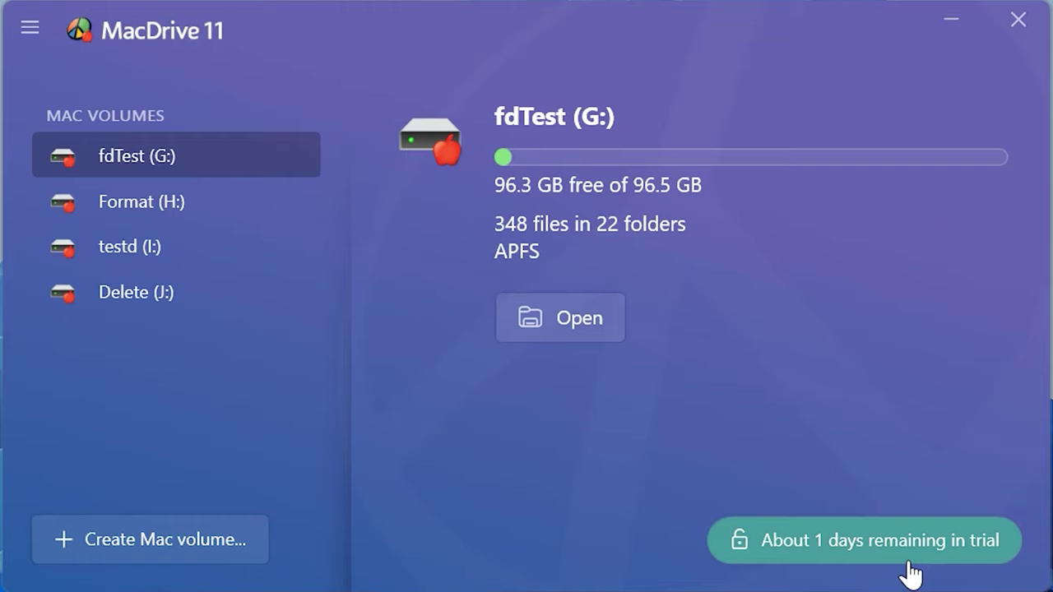
Open fdTest (G:) from MacDrive 11 to show its folders and car photos
left_click(549, 327)
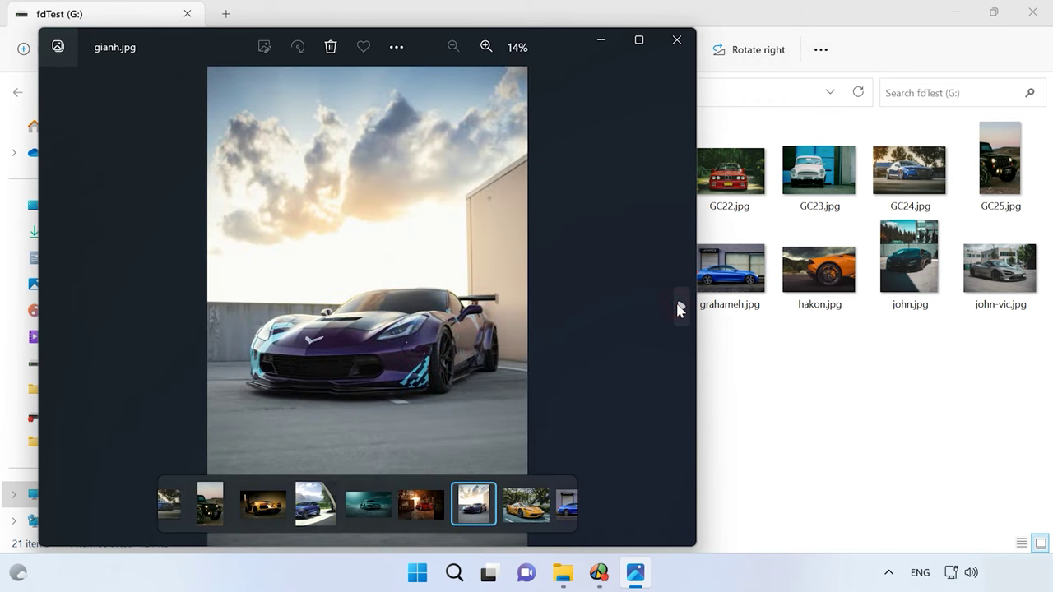
Page through the drive's photos to josh.jpg, then close the photo viewer
left_click(680, 308)
left_click(680, 308)
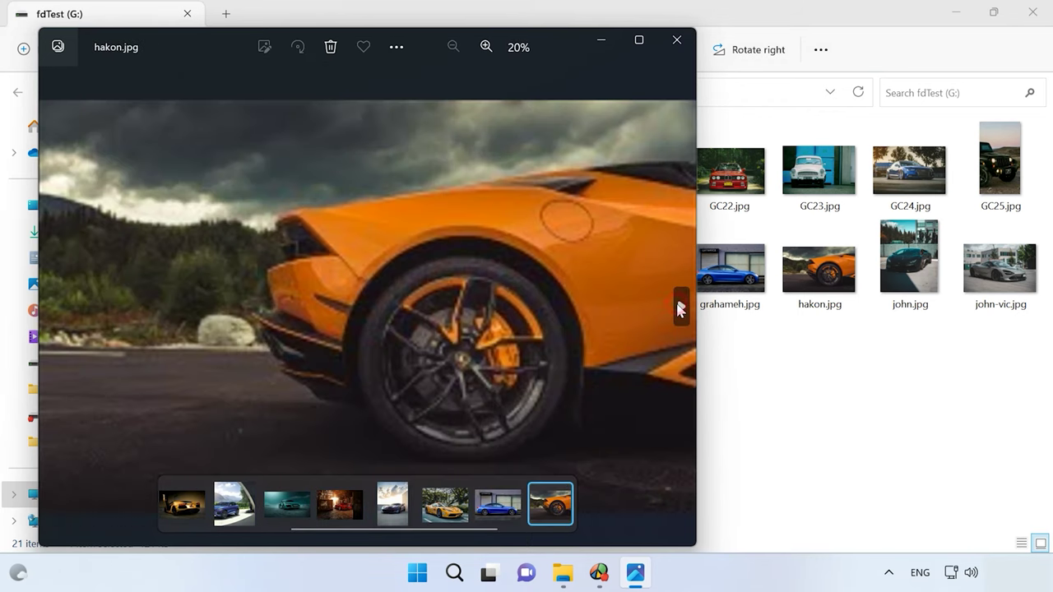
left_click(680, 307)
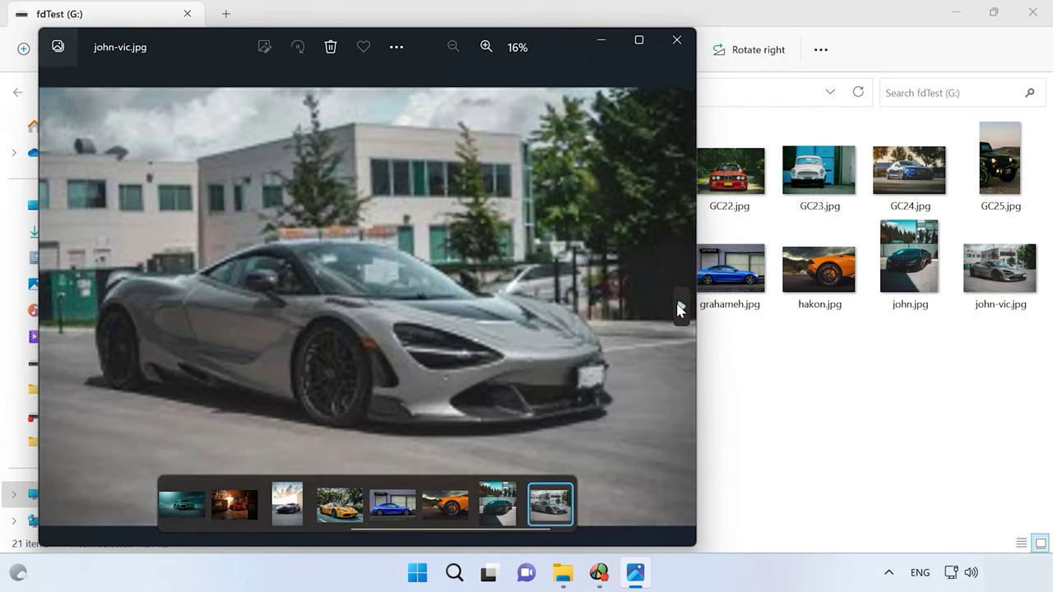
left_click(679, 308)
left_click(676, 40)
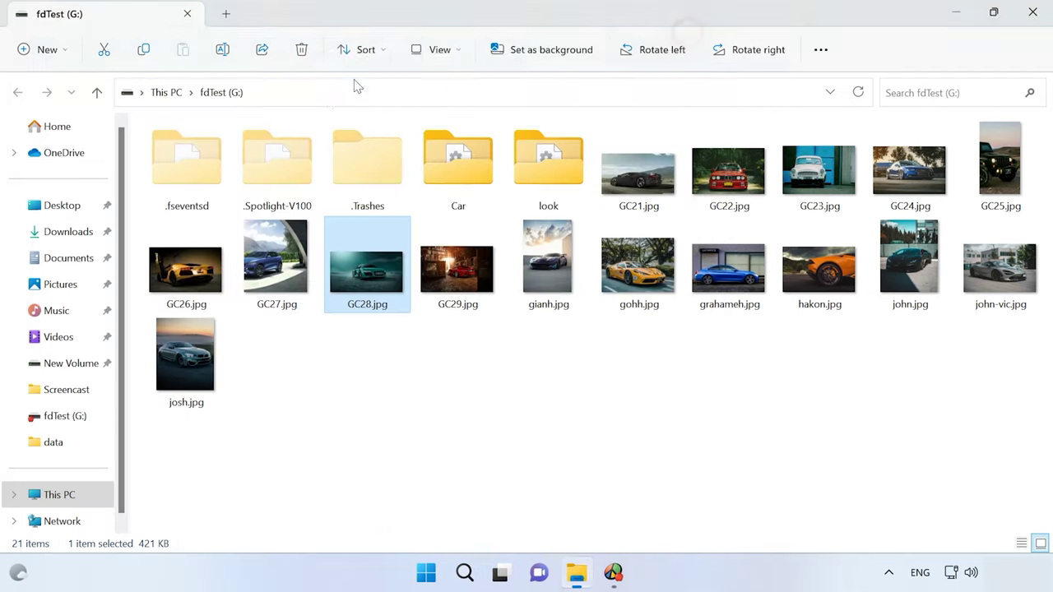
Open the Car folder and browse its 190 car photo thumbnails
left_click(452, 162)
double_click(452, 162)
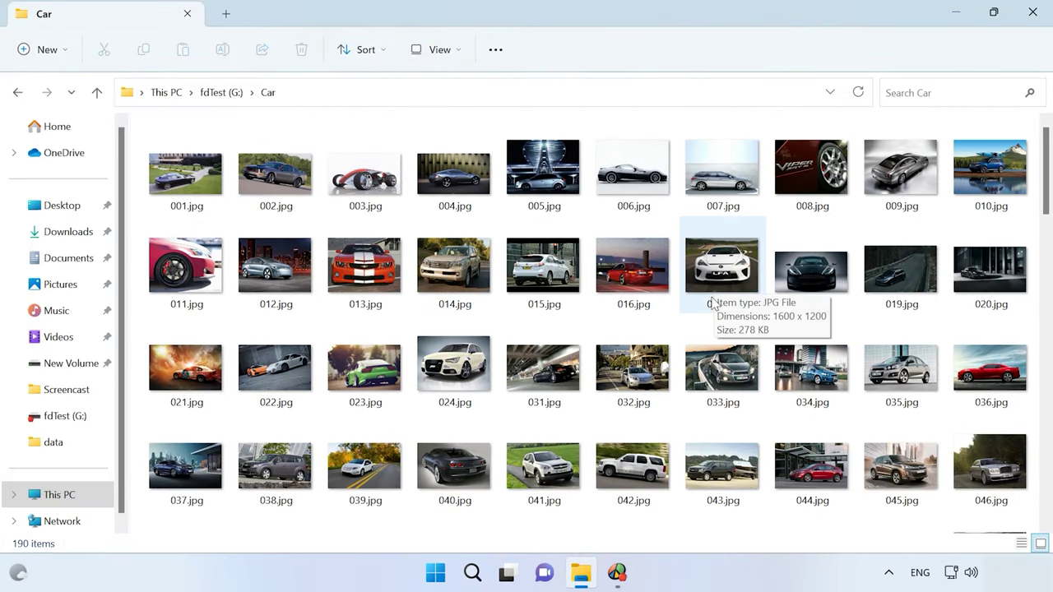
scroll(713, 305, "down", 3)
scroll(712, 304, "down", 3)
scroll(712, 304, "down", 3)
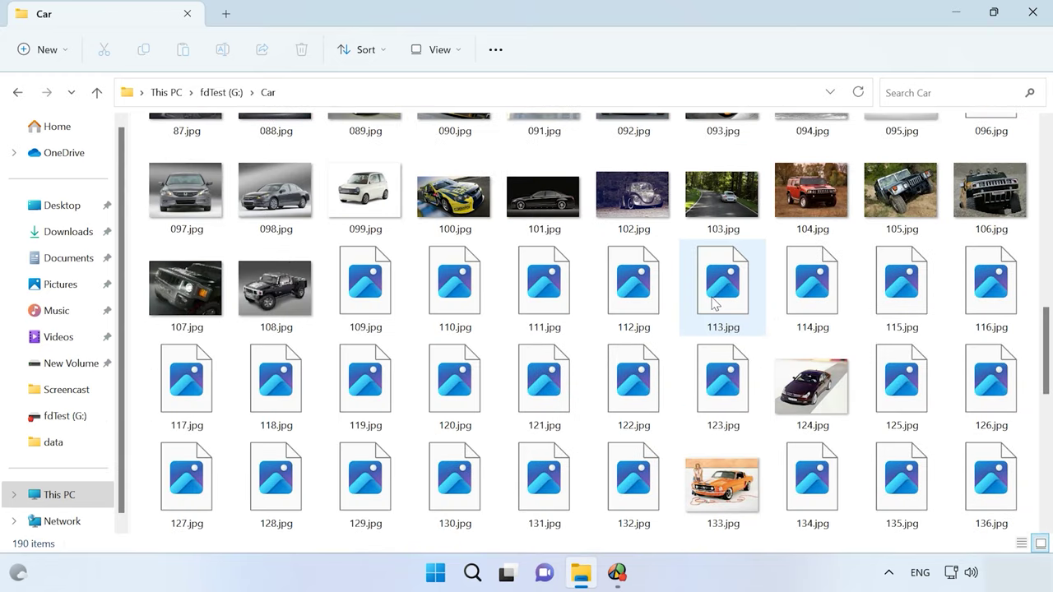
scroll(713, 304, "down", 6)
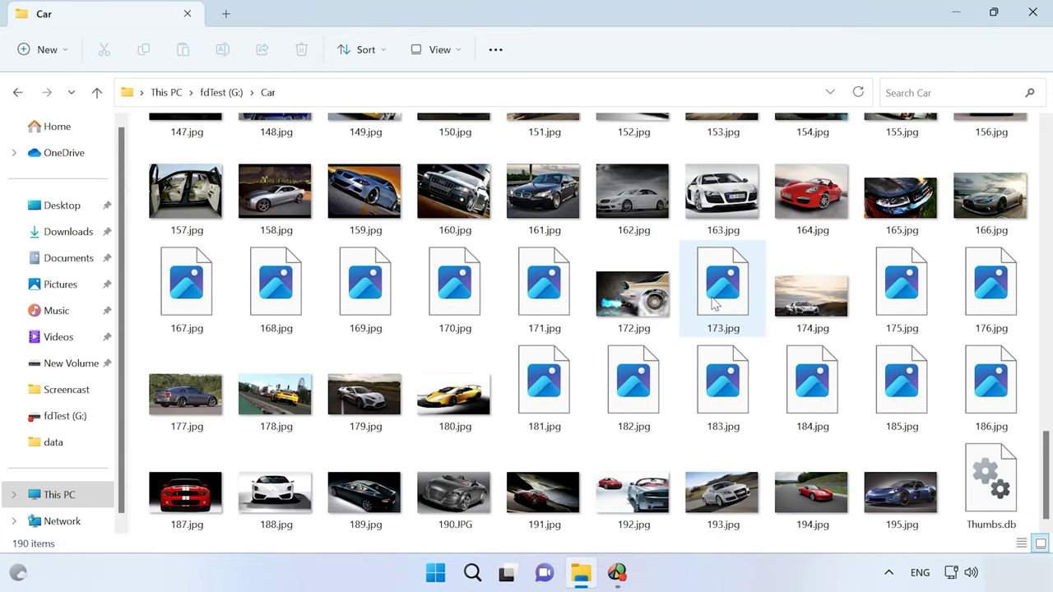
scroll(712, 304, "up", 12)
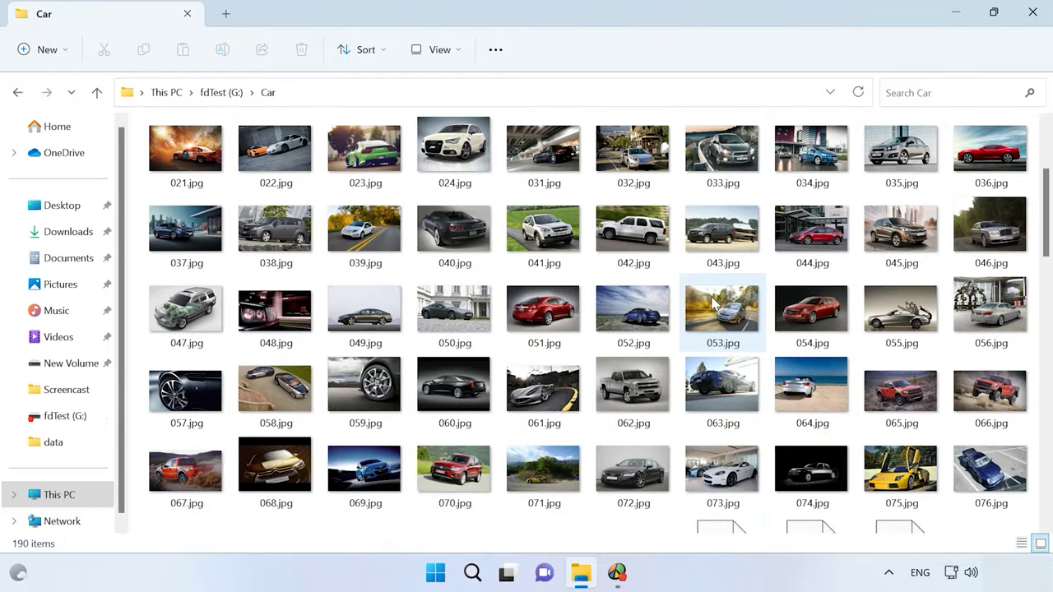
scroll(712, 304, "up", 2)
Return to the fdTest (G:) root and bring up MacDrive 11
left_click(96, 93)
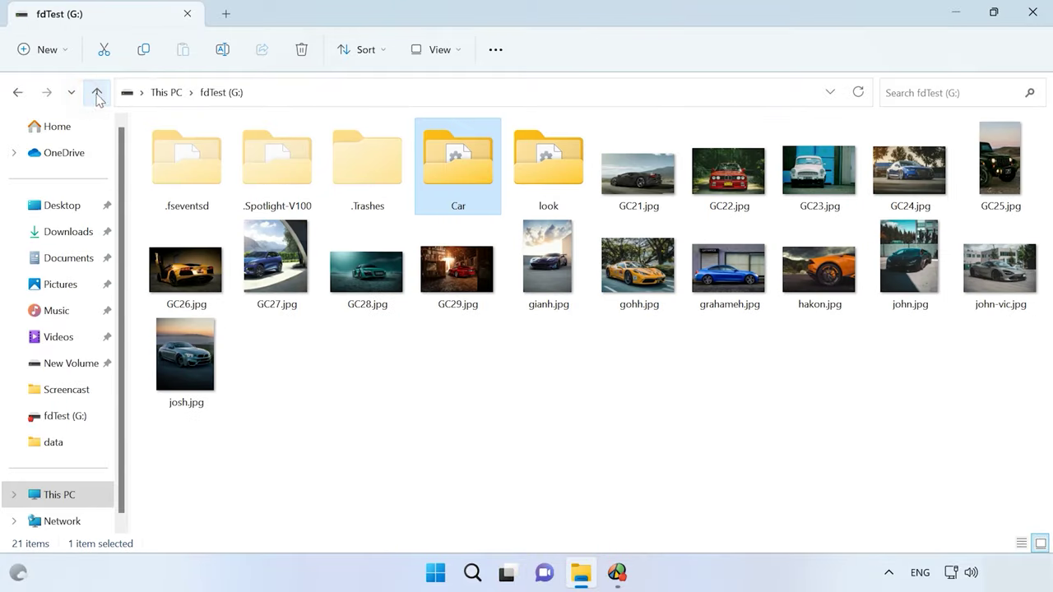
left_click(727, 431)
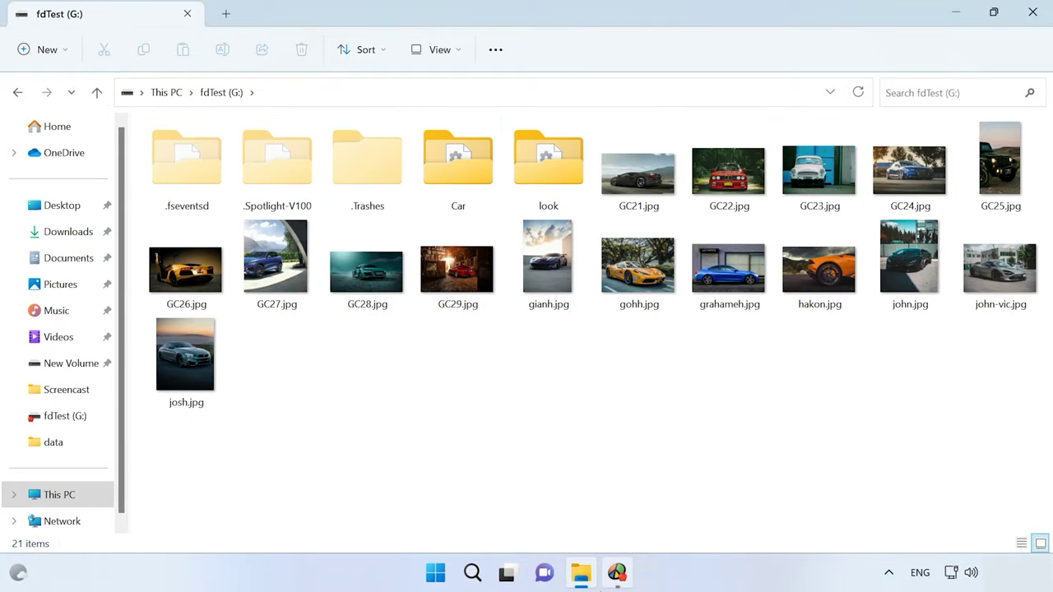
left_click(616, 575)
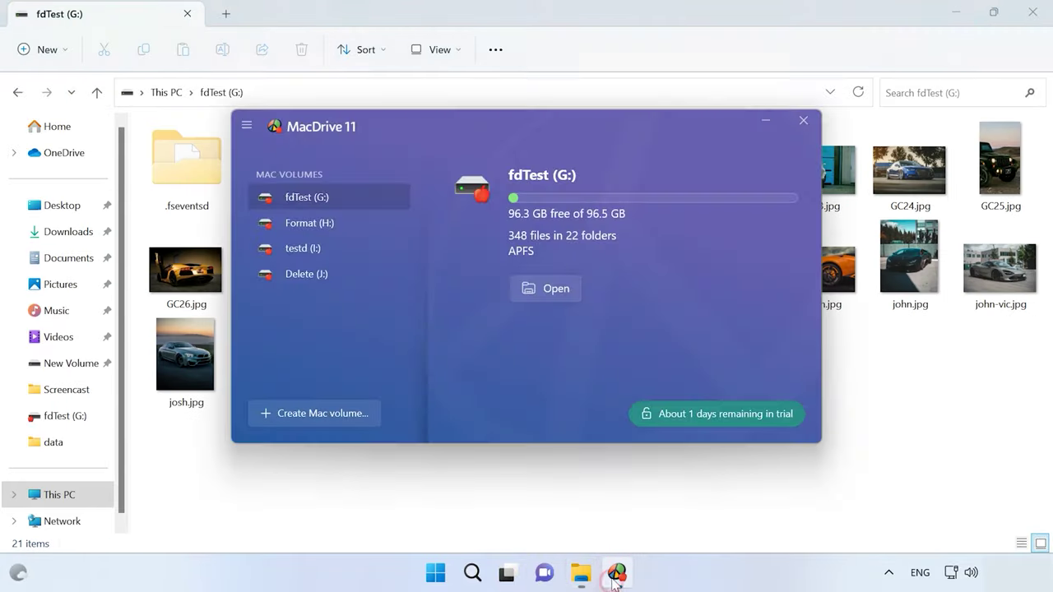
Dismiss the MacDrive trial license prompt, then view photos from GC28.jpg through josh.jpg
left_click(753, 412)
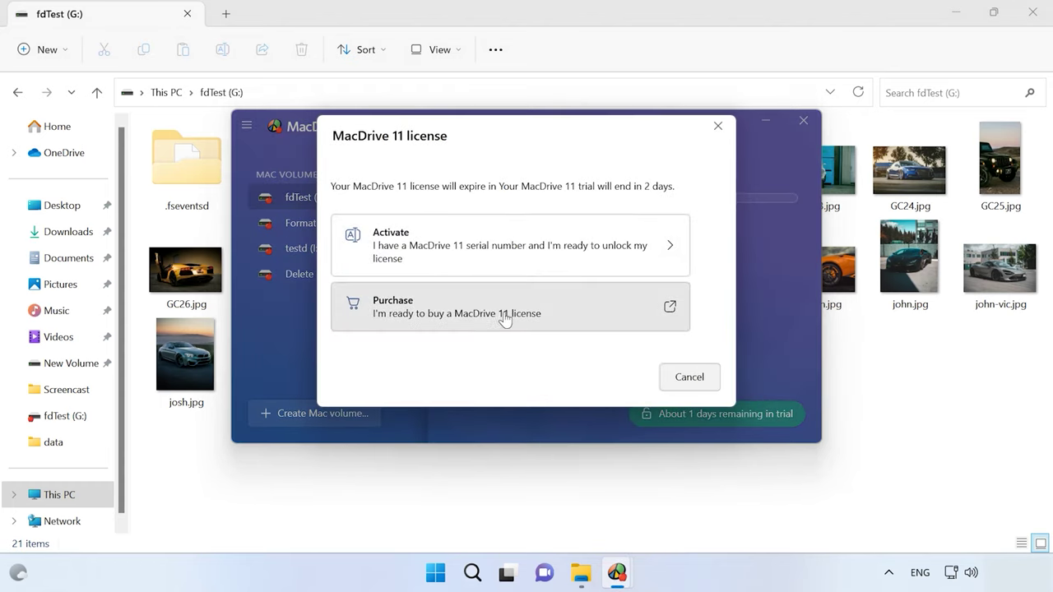
left_click(690, 377)
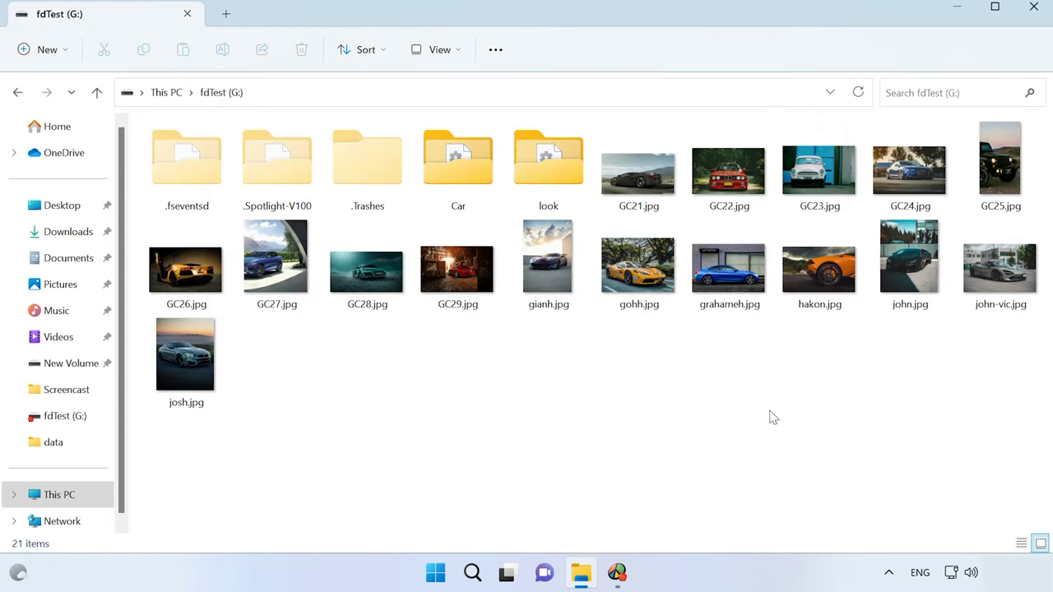
left_click(370, 286)
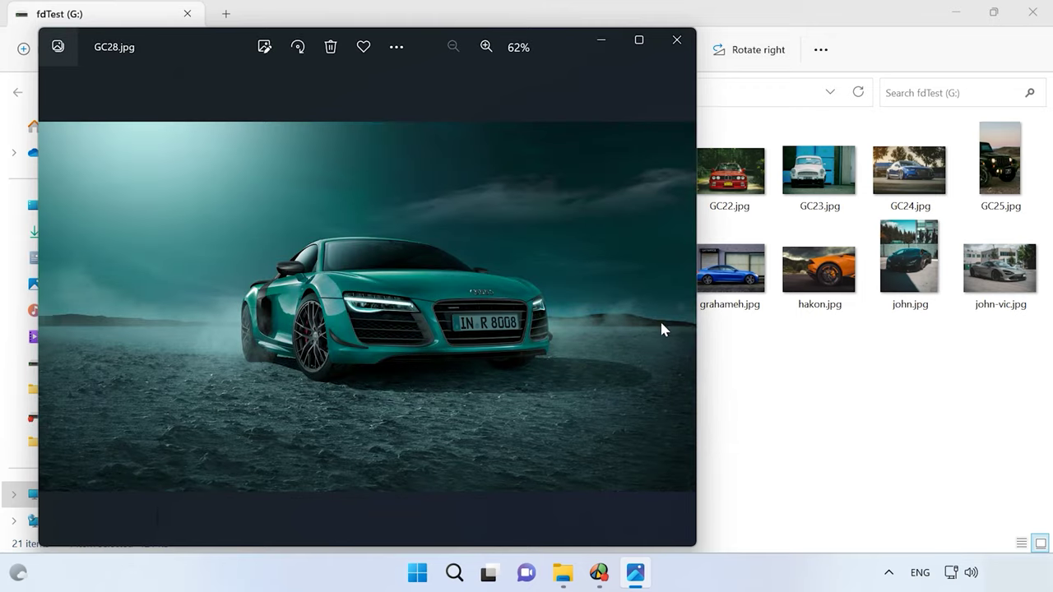
left_click(675, 306)
left_click(677, 306)
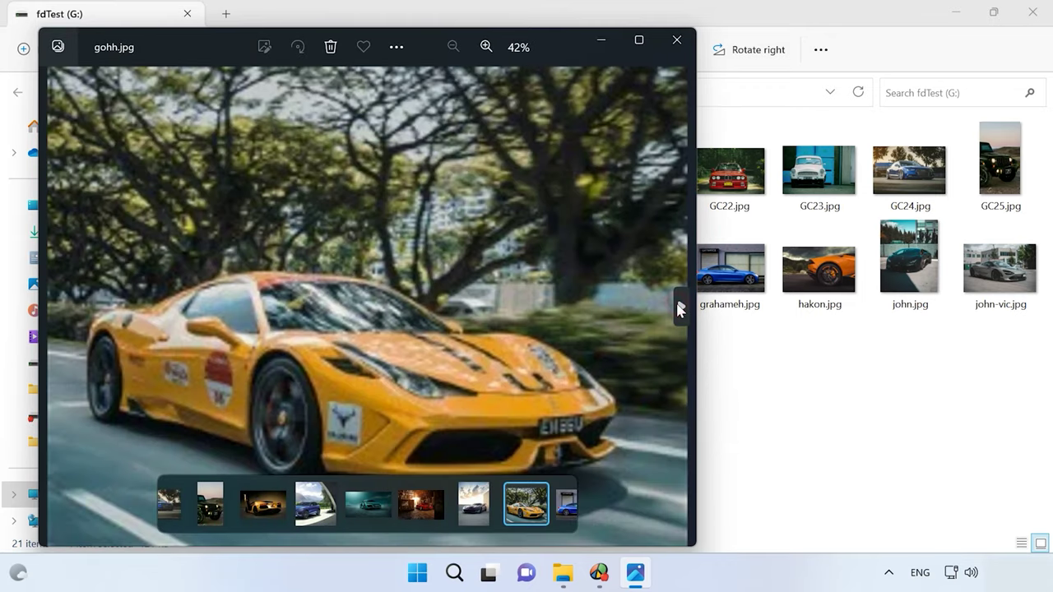
left_click(678, 309)
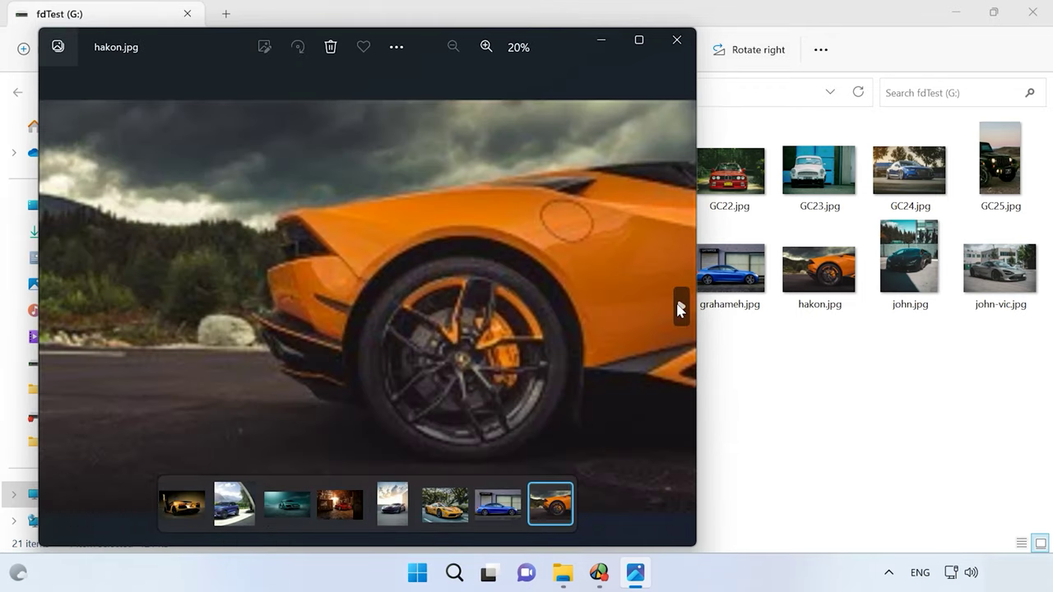
left_click(679, 309)
left_click(679, 310)
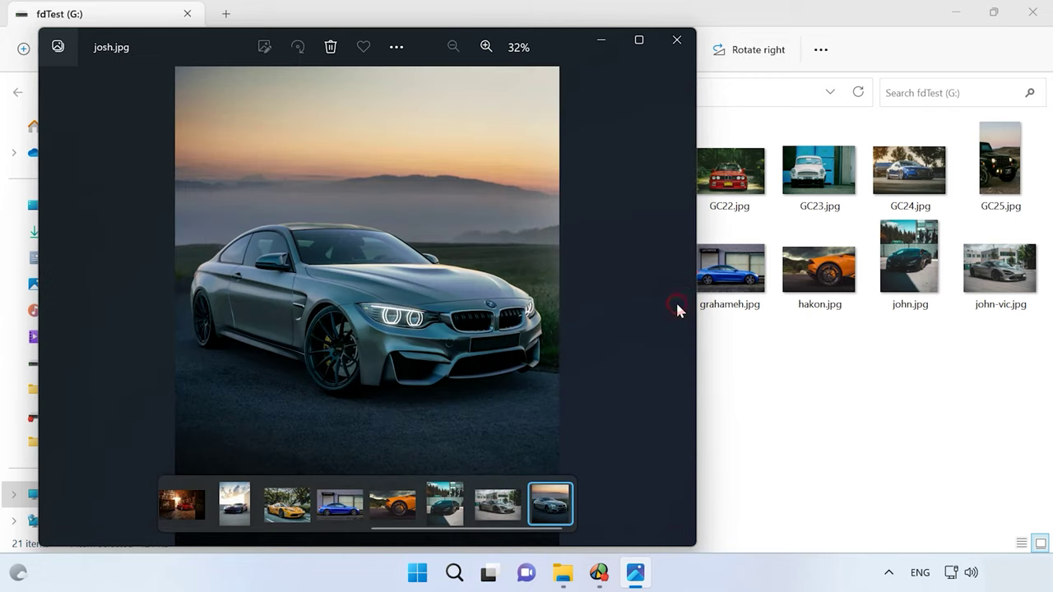
left_click(676, 39)
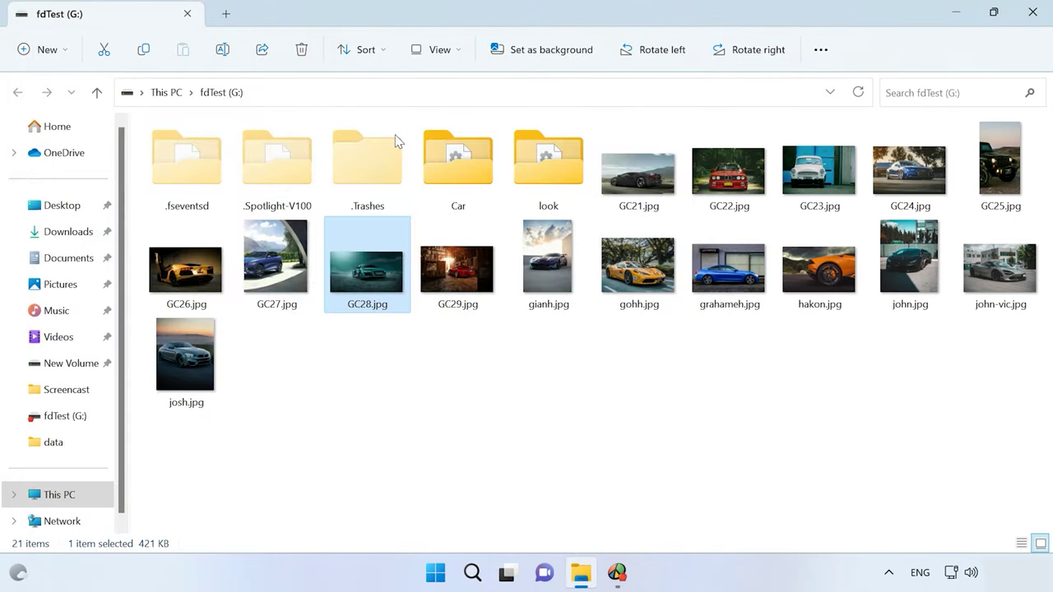
Open the Car folder and scroll through its images
left_click(453, 164)
double_click(454, 164)
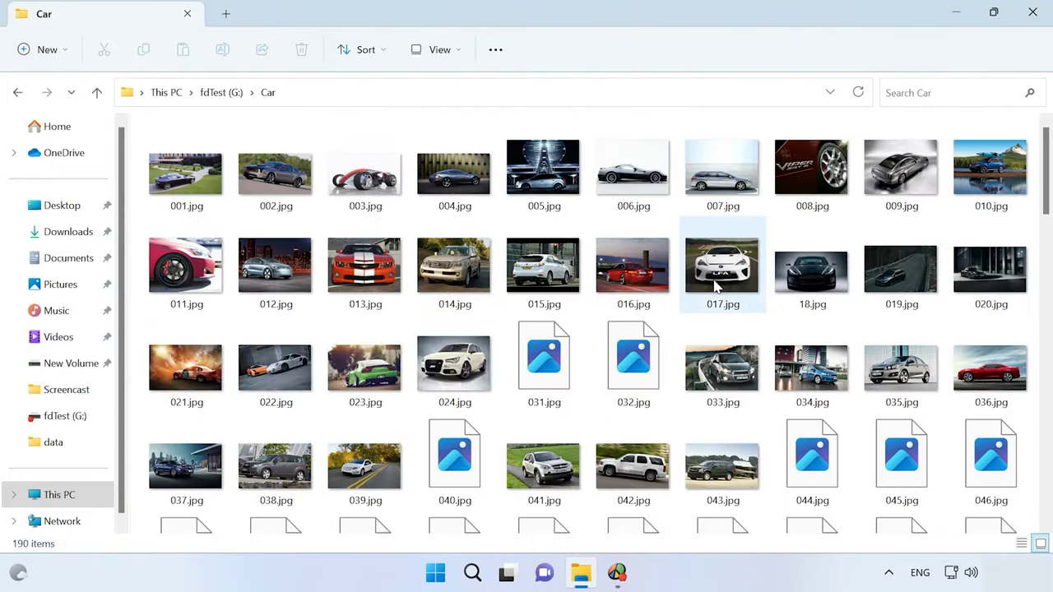
scroll(714, 296, "down", 3)
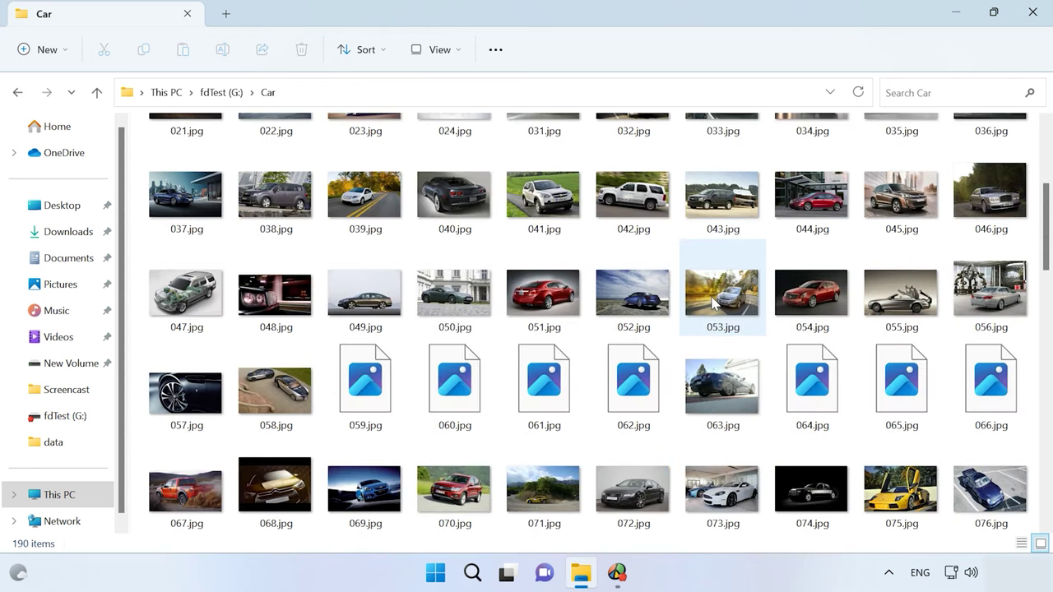
scroll(715, 300, "down", 3)
scroll(715, 302, "down", 3)
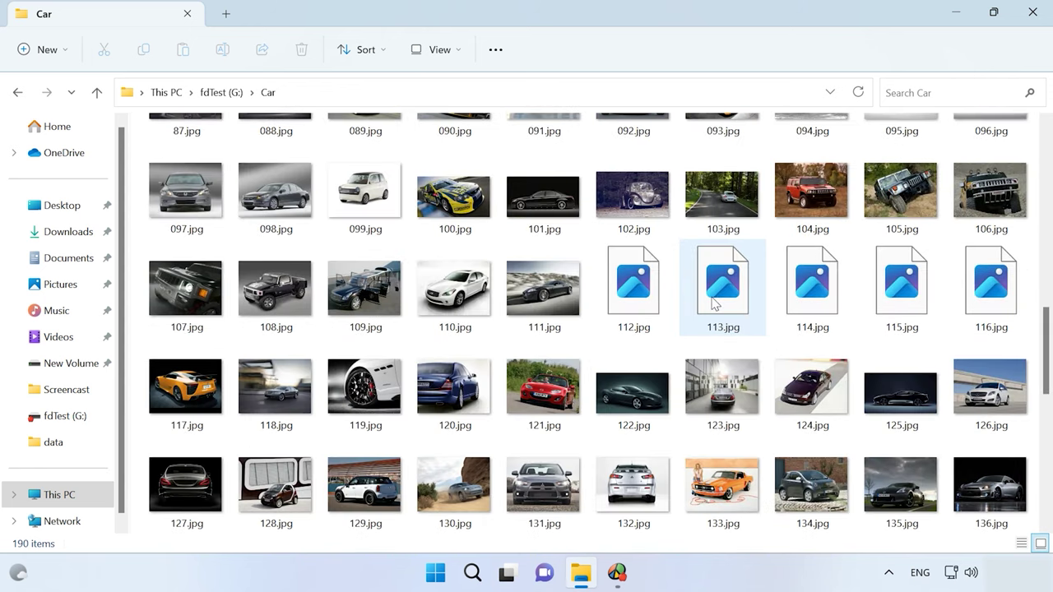
scroll(714, 303, "down", 6)
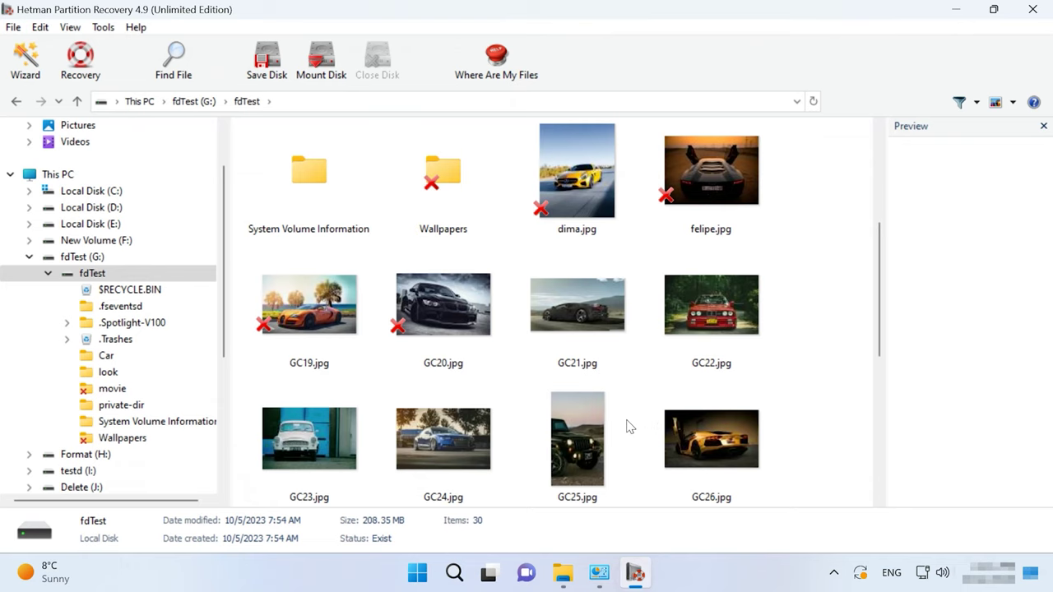
Scan Hetman's fdTest listing, then browse the Car folder images in File Explorer
scroll(623, 351, "up", 3)
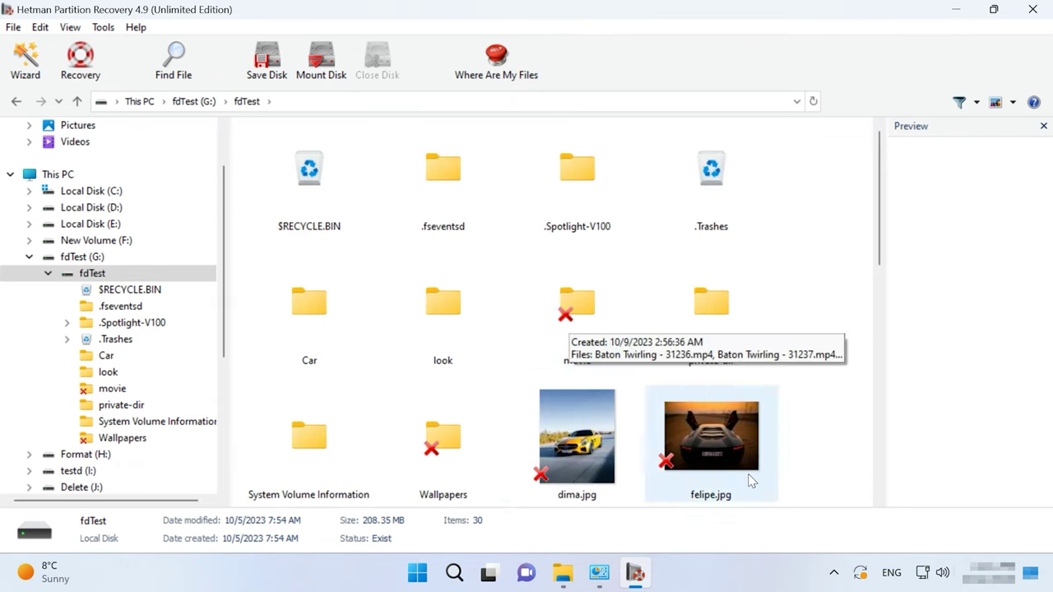
scroll(748, 473, "down", 2)
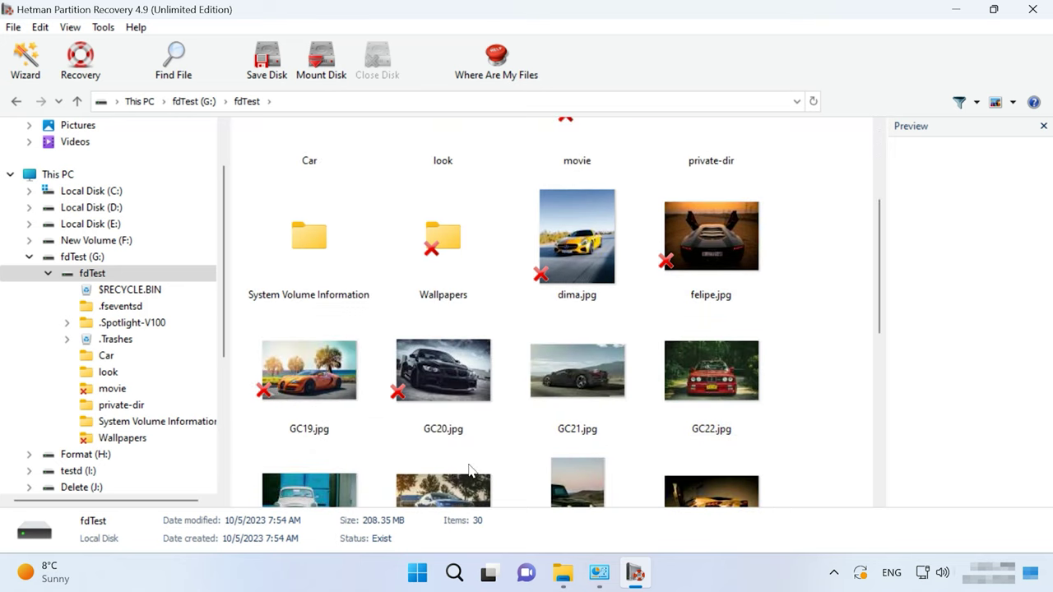
left_click(574, 579)
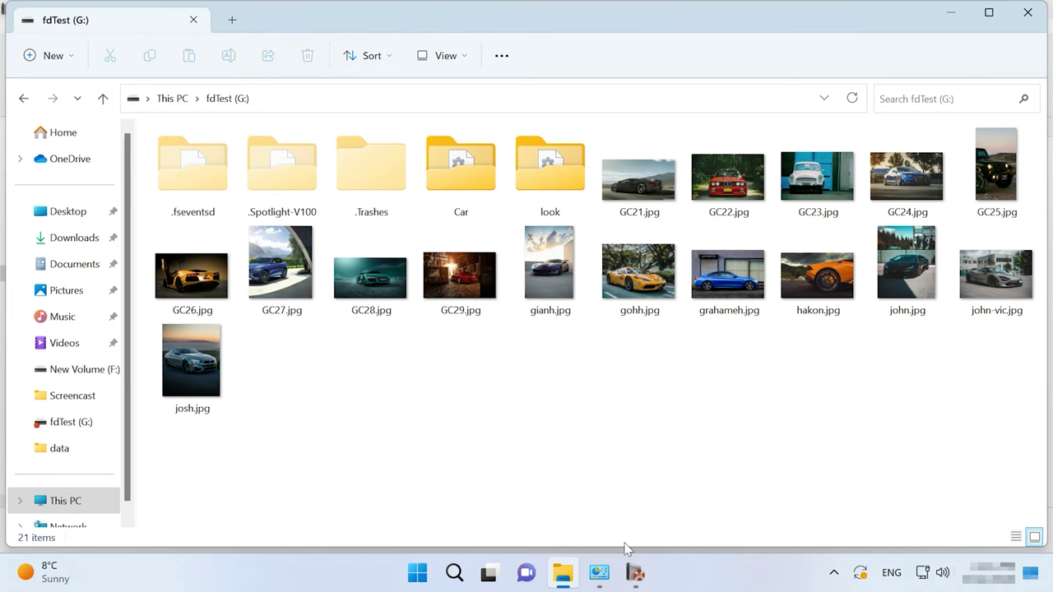
double_click(465, 172)
scroll(444, 263, "down", 3)
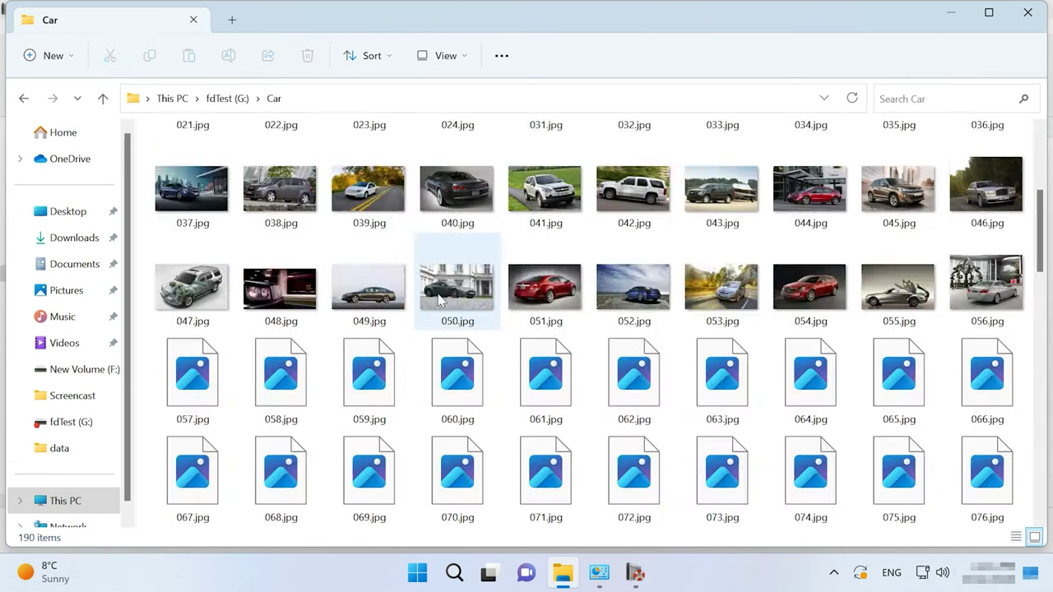
scroll(449, 288, "down", 10)
scroll(441, 314, "up", 15)
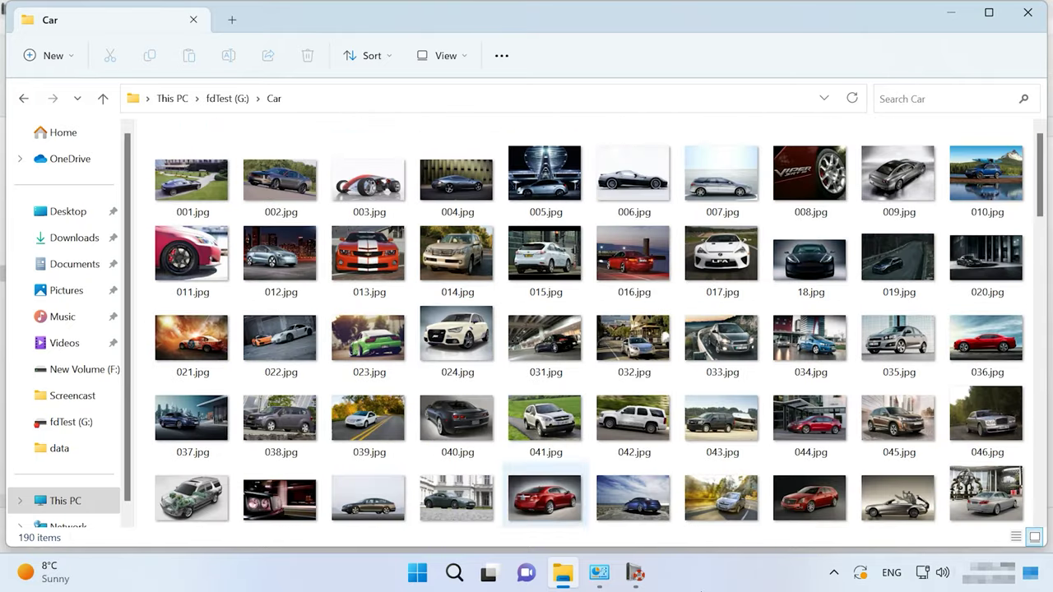
Recheck the Hetman file grid and return to the Car folder's 190 thumbnails
left_click(637, 575)
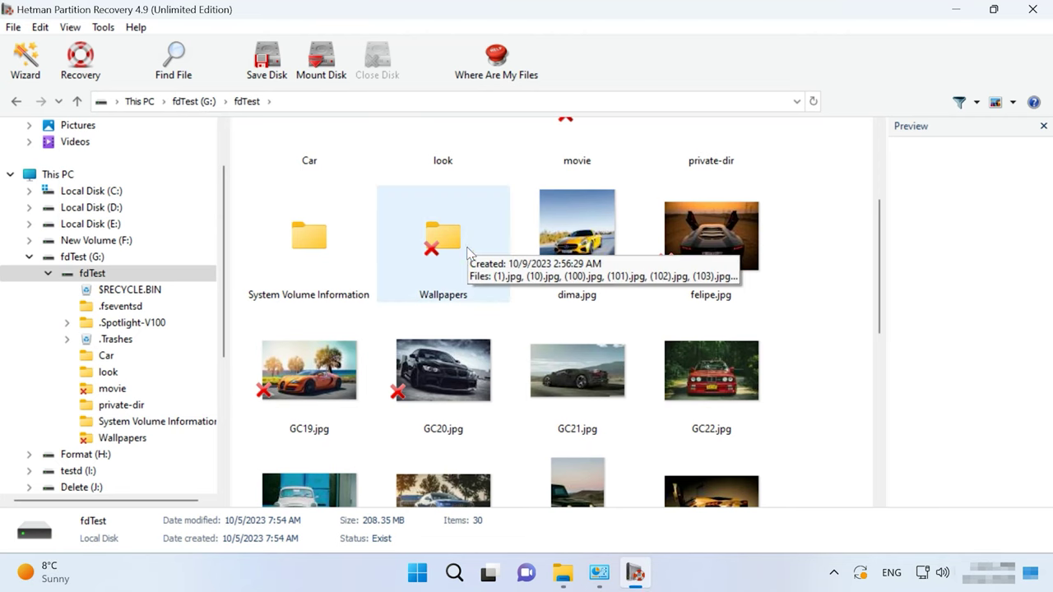
scroll(457, 259, "up", 3)
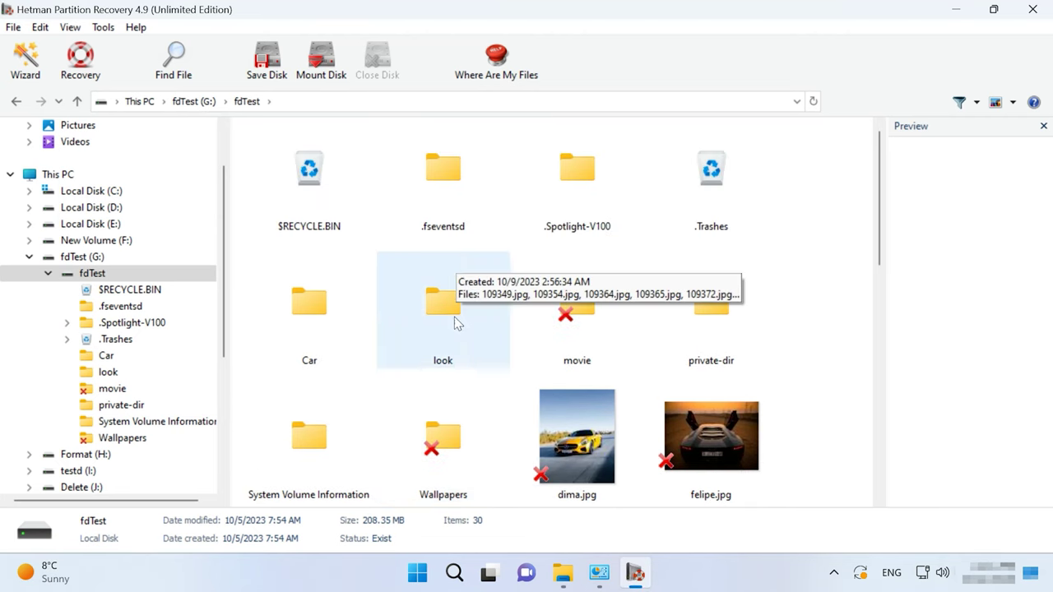
scroll(560, 341, "down", 3)
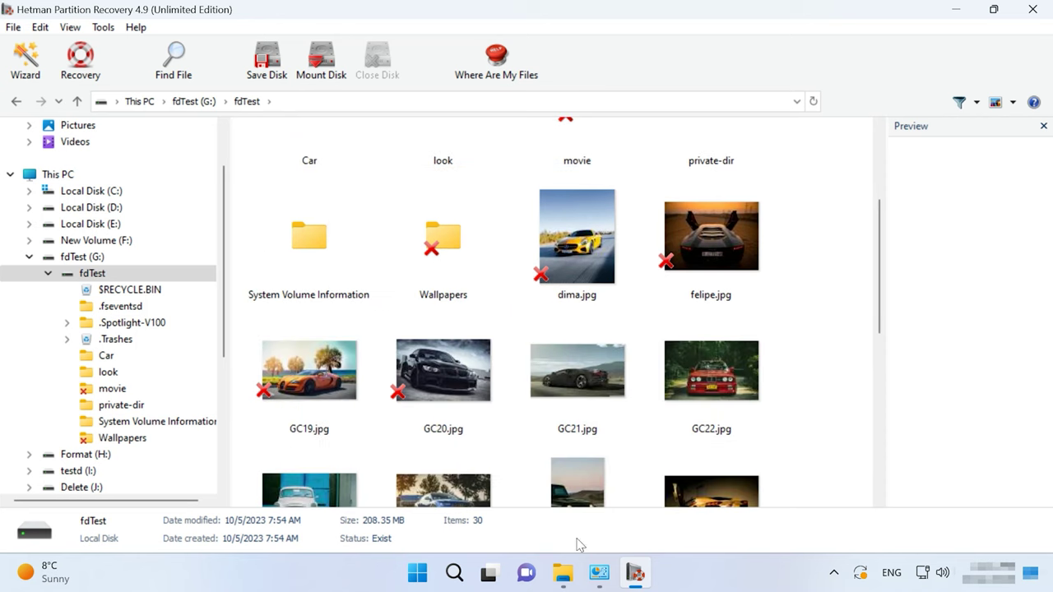
left_click(565, 576)
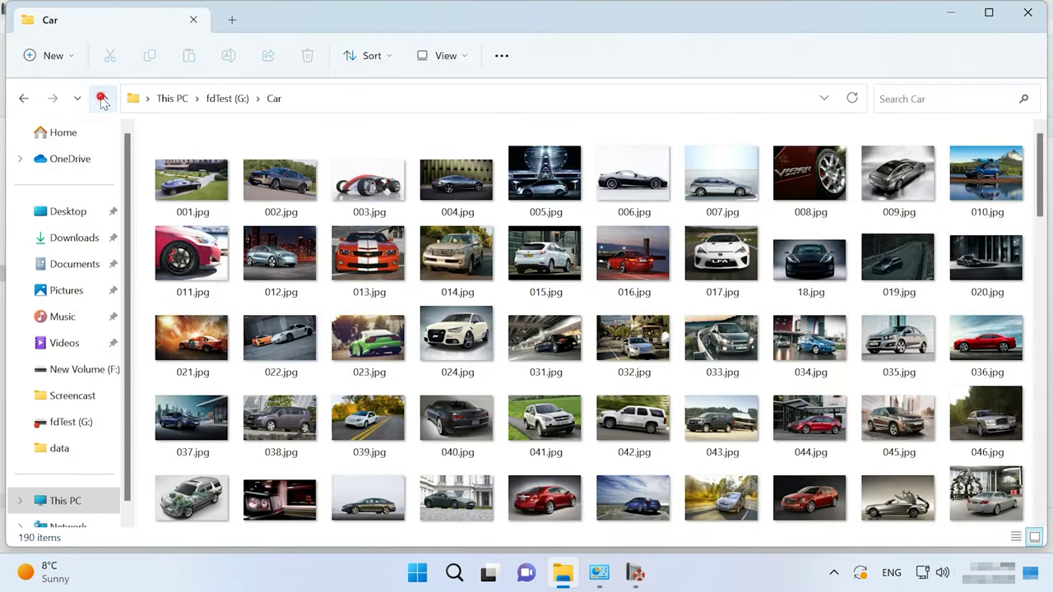